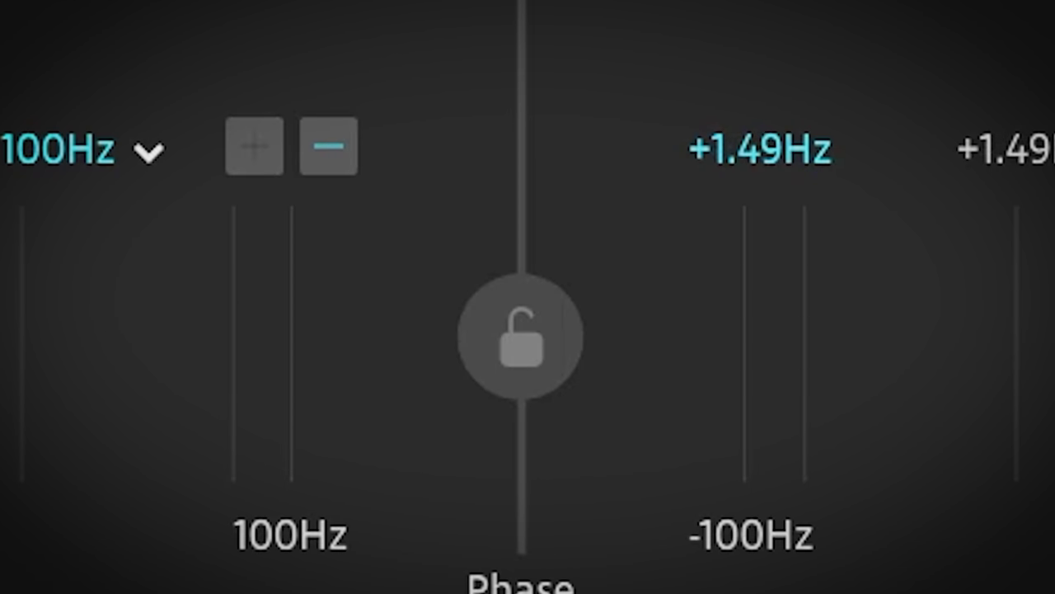
Step: Leave the two shifters' phases unlinked and keep Shift 1's range at 100Hz
{"action": "left_click", "coordinate": [521, 338]}
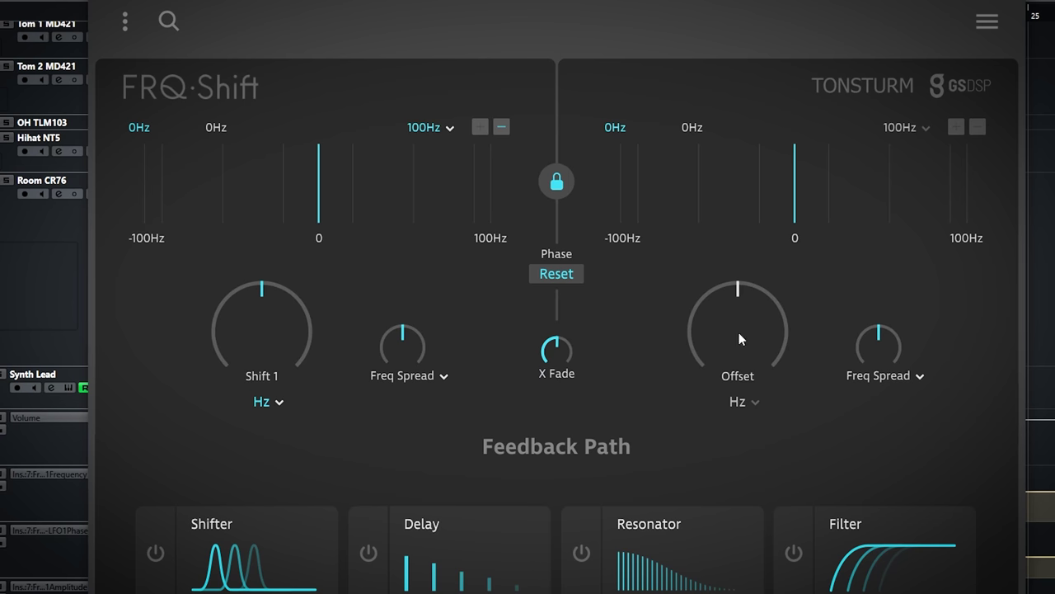
{"action": "left_click", "coordinate": [567, 191]}
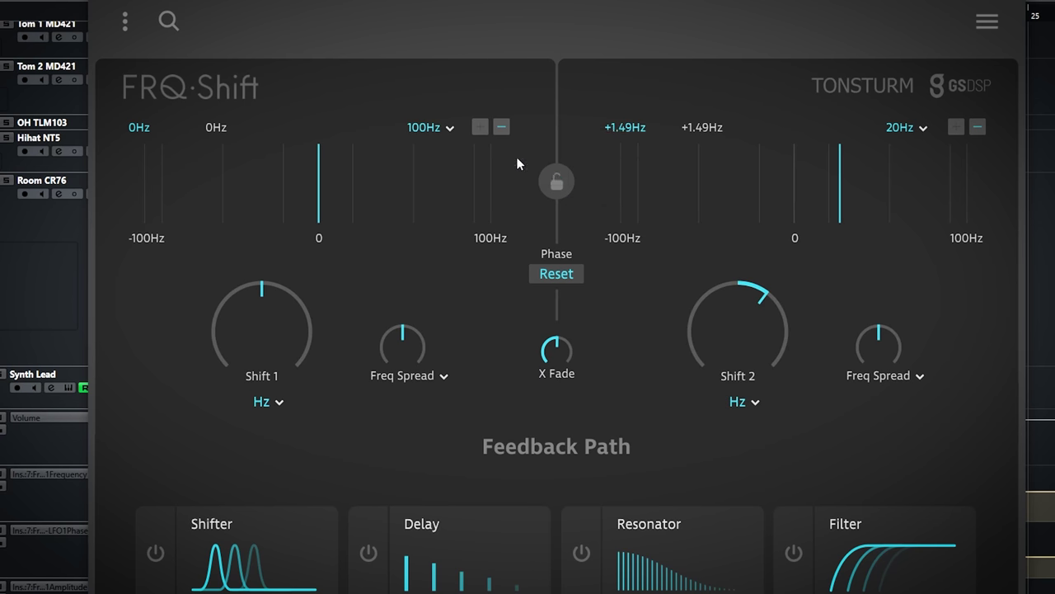
{"action": "left_click", "coordinate": [446, 128]}
{"action": "left_click", "coordinate": [420, 226]}
Step: Set Shift 2's range to 20Hz and zoom its frequency display out to -10000Hz
{"action": "left_click", "coordinate": [910, 133]}
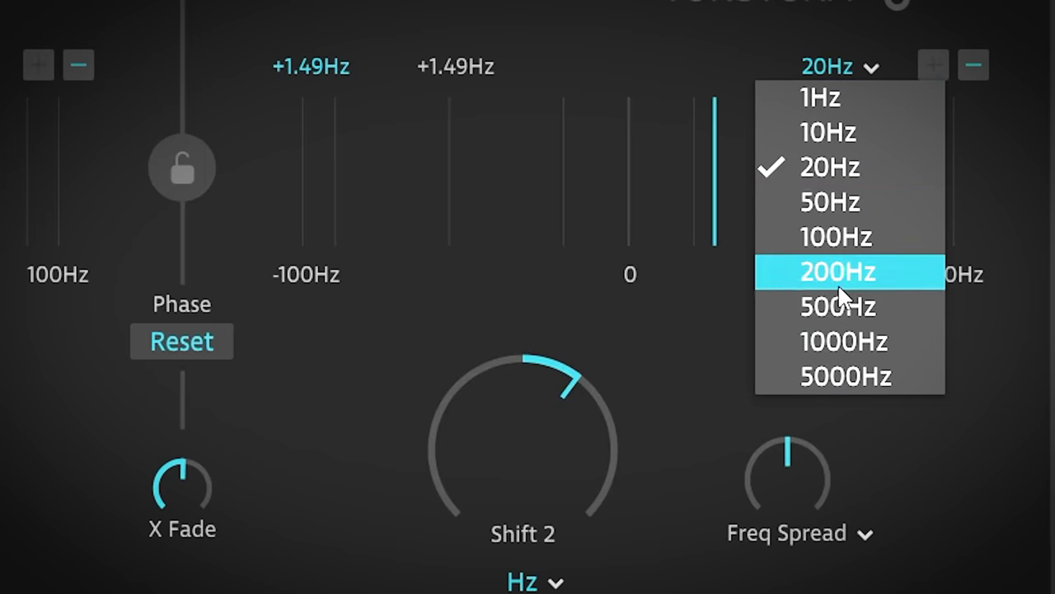
{"action": "left_click", "coordinate": [832, 146]}
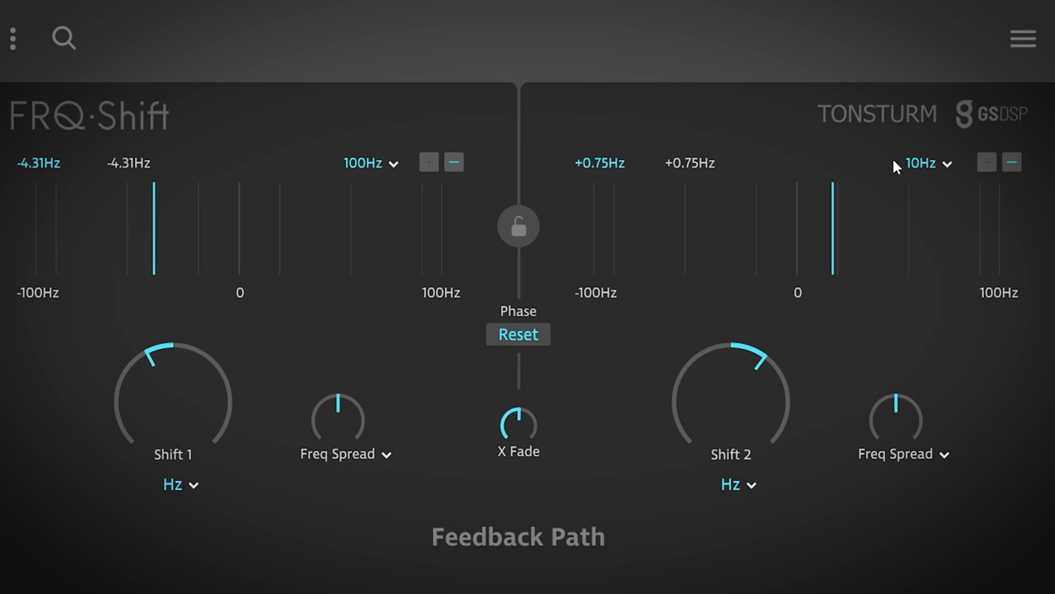
{"action": "left_click", "coordinate": [946, 165]}
{"action": "left_click", "coordinate": [936, 227]}
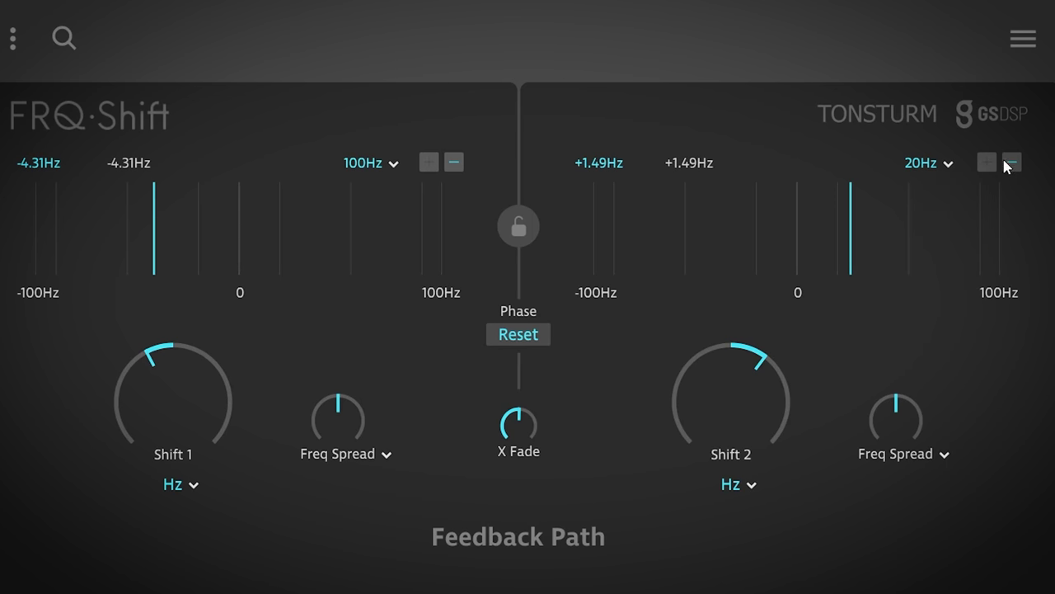
{"action": "left_click", "coordinate": [1013, 163]}
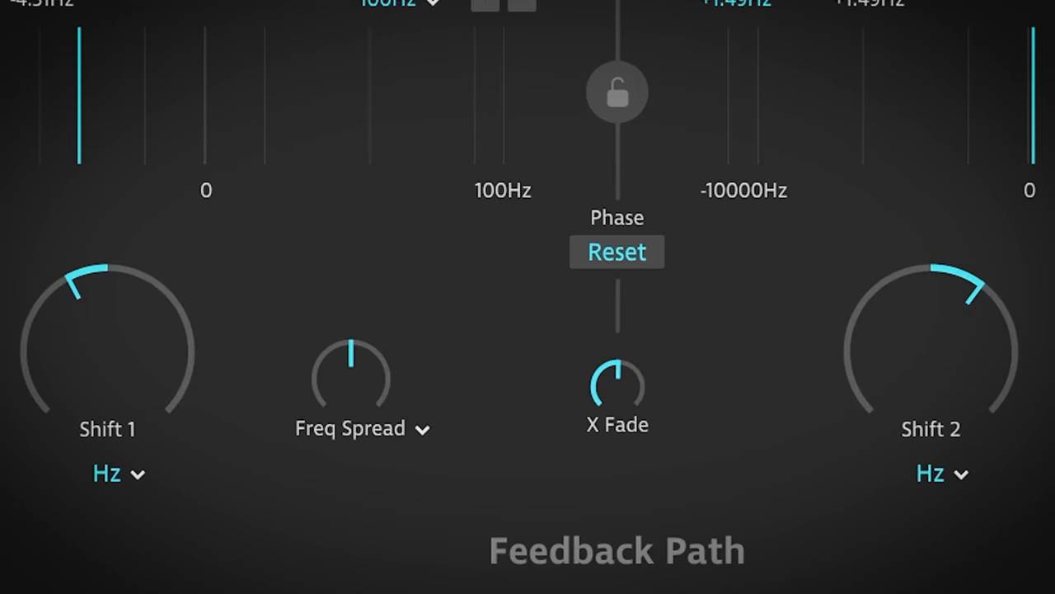
{"action": "left_click", "coordinate": [1013, 164]}
{"action": "left_click", "coordinate": [1013, 163]}
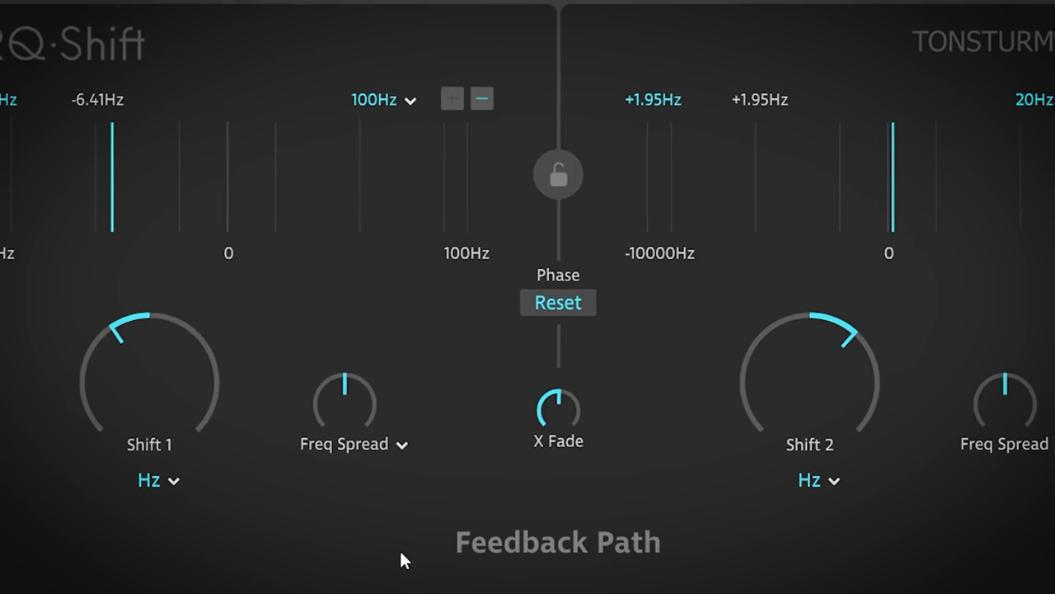
Step: Sync Shift 1 to tempo as BPM Regular, raising it with a +1/32 offset
{"action": "left_click", "coordinate": [179, 482]}
{"action": "mouse_move", "coordinate": [153, 535]}
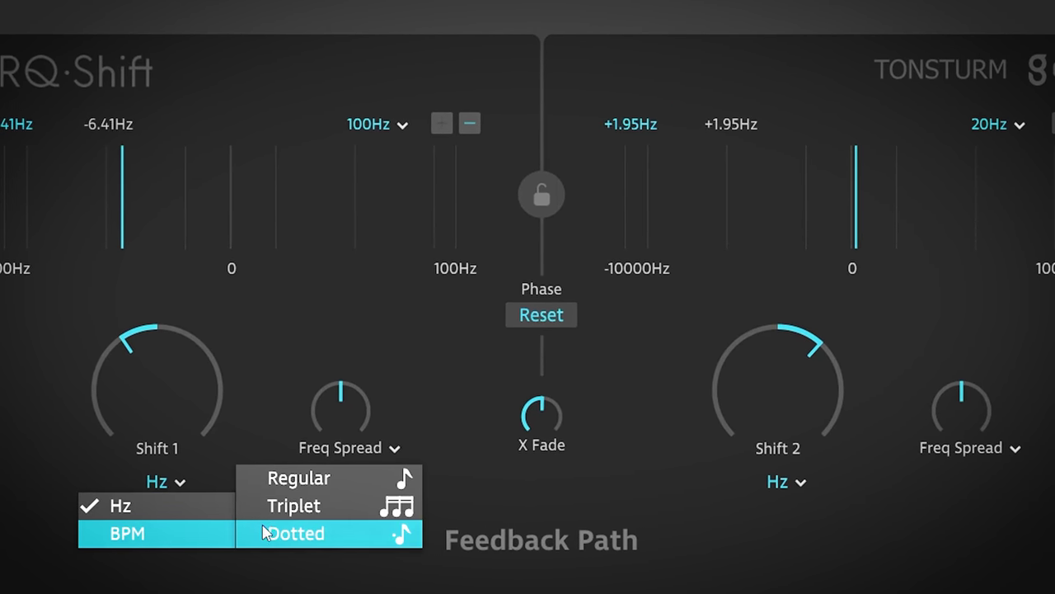
{"action": "left_click", "coordinate": [286, 488]}
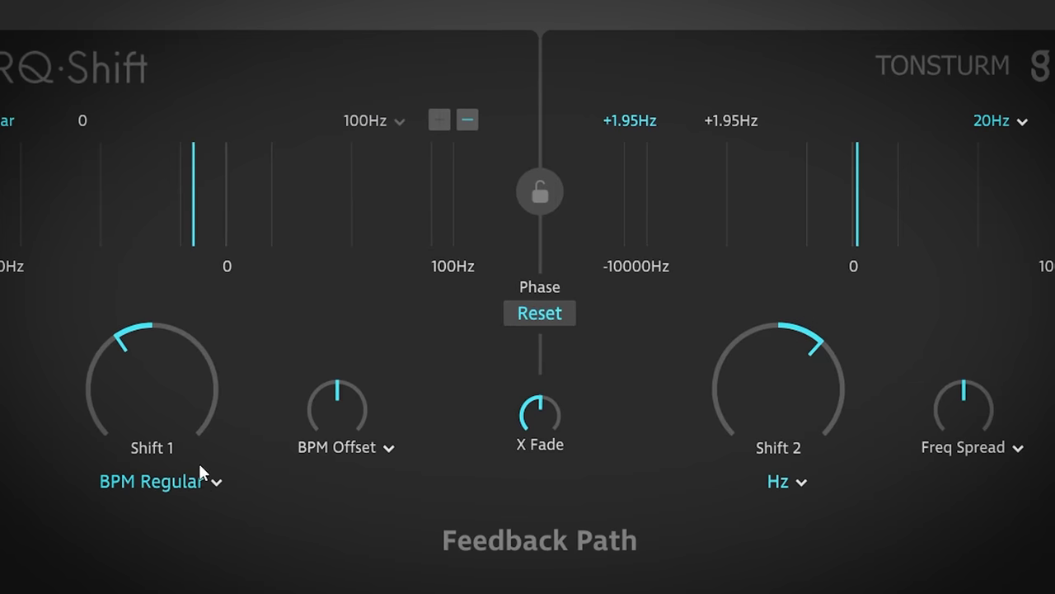
{"action": "left_click_drag", "start_coordinate": [188, 427], "coordinate": [188, 396]}
{"action": "left_click_drag", "start_coordinate": [331, 404], "coordinate": [331, 388]}
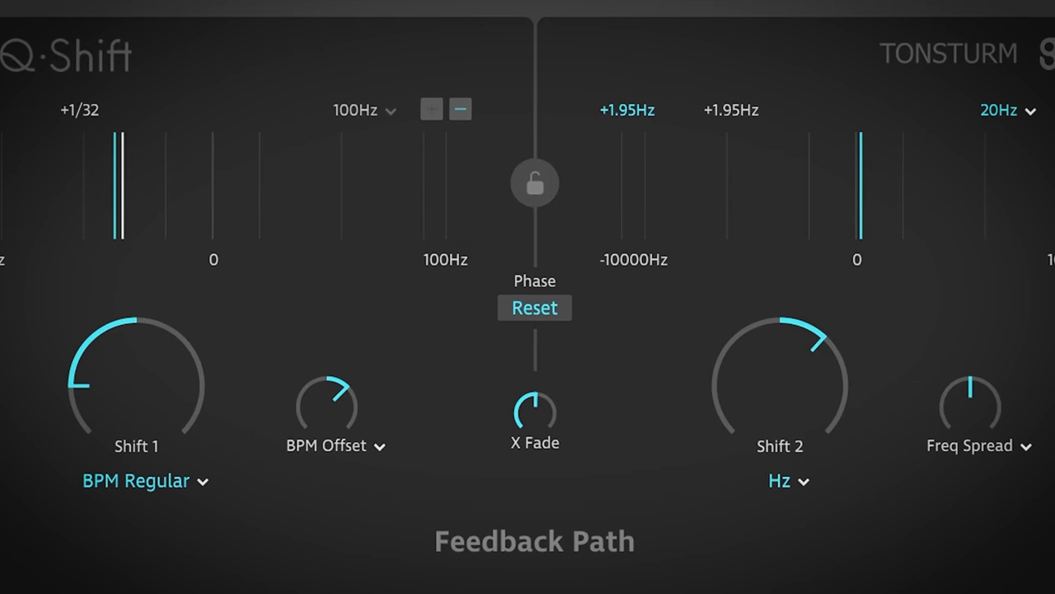
Step: Return Shift 1's rate mode to Hz
{"action": "left_click", "coordinate": [176, 487]}
{"action": "left_click", "coordinate": [720, 531]}
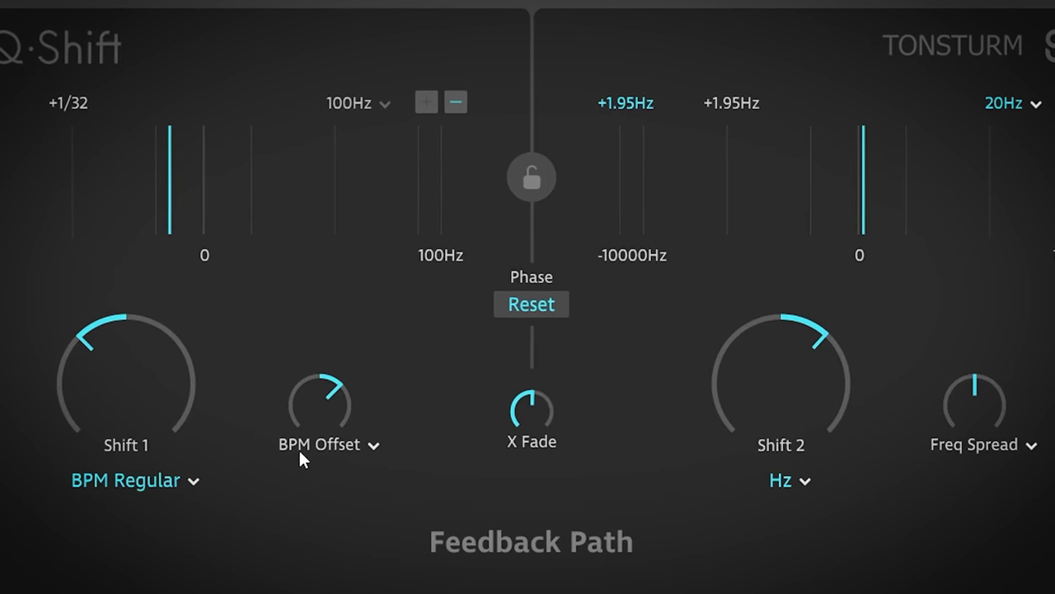
{"action": "left_click", "coordinate": [125, 470]}
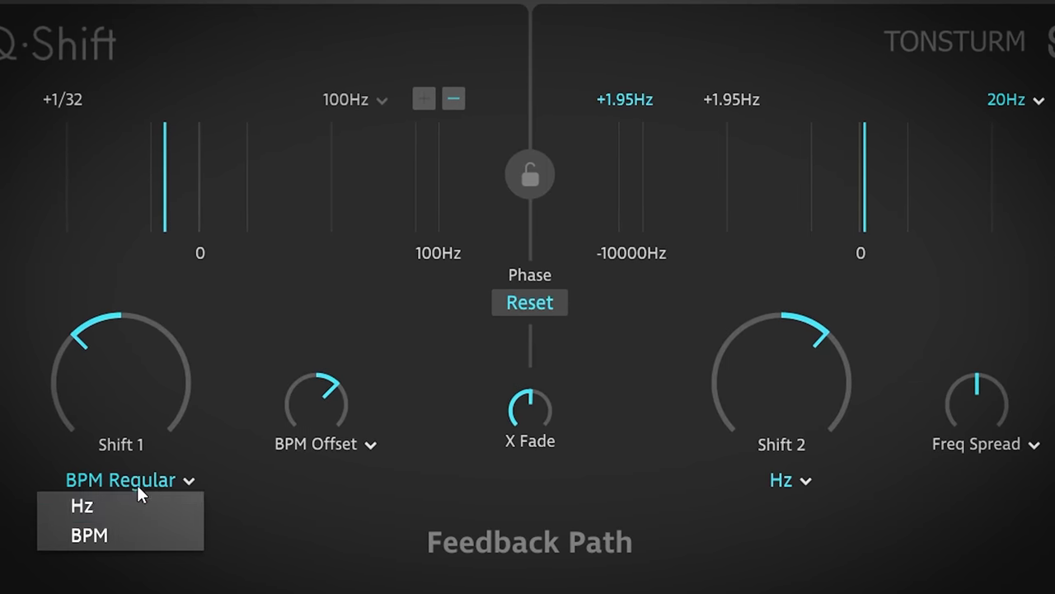
{"action": "left_click", "coordinate": [138, 501]}
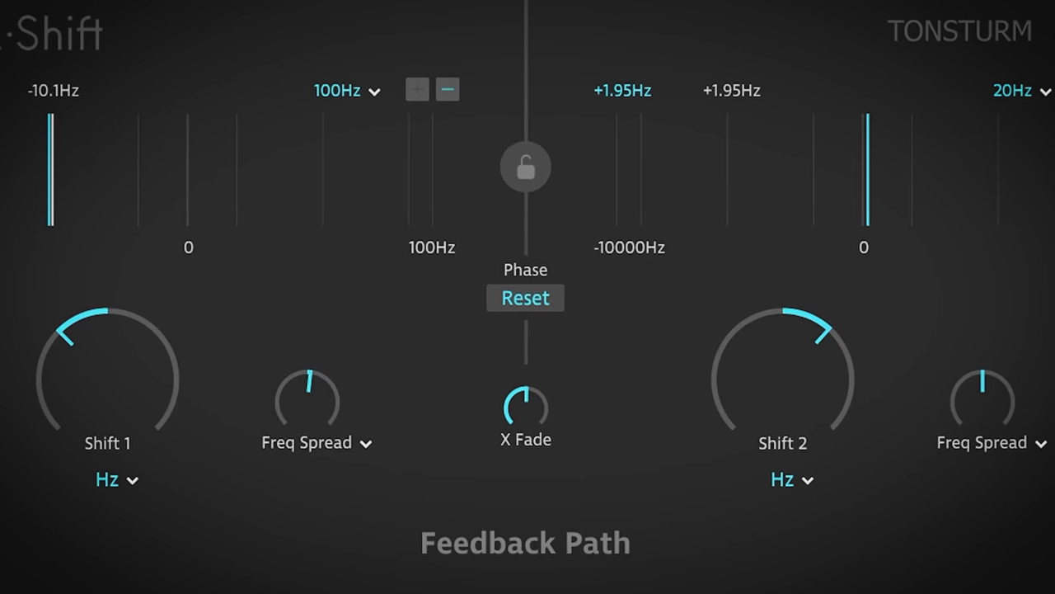
Step: Detune the left spread to -11.1Hz as Phase Spread; keep the right on Freq Spread
{"action": "left_click_drag", "start_coordinate": [1001, 388], "coordinate": [1000, 406]}
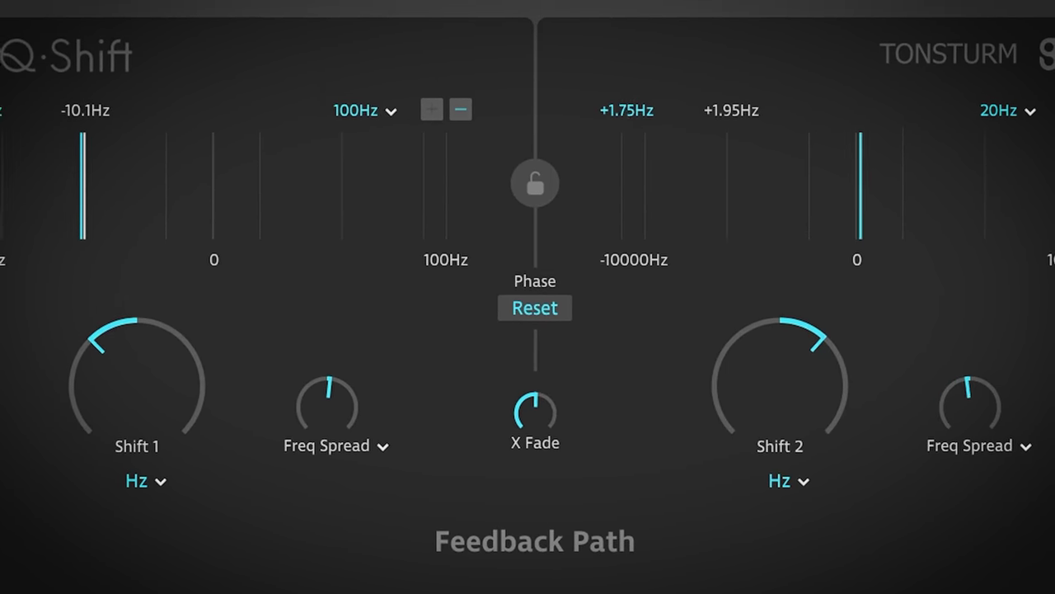
{"action": "left_click_drag", "start_coordinate": [366, 407], "coordinate": [366, 415]}
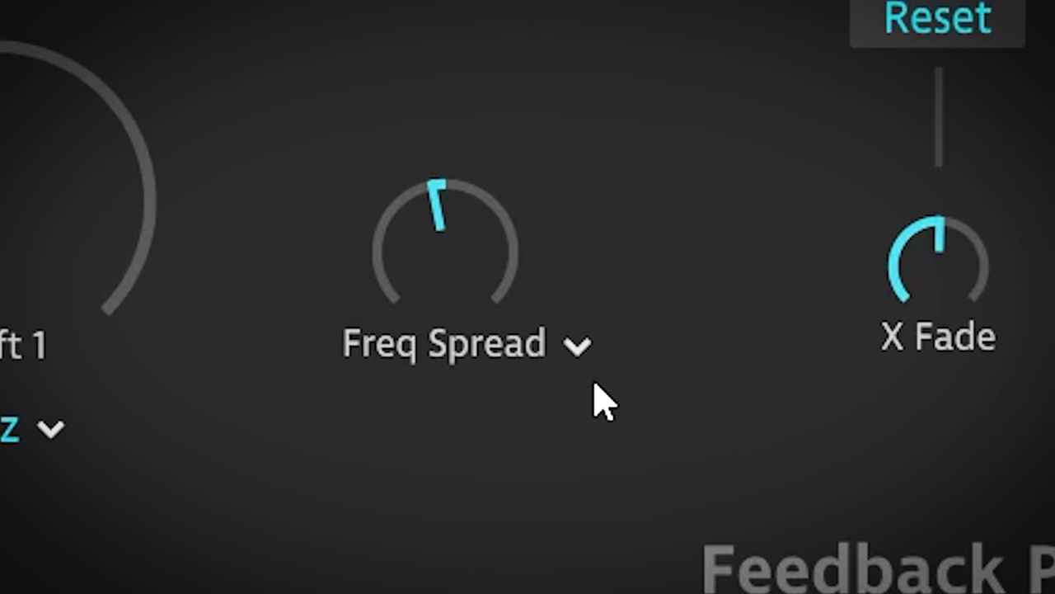
{"action": "left_click", "coordinate": [540, 352]}
{"action": "left_click", "coordinate": [528, 458]}
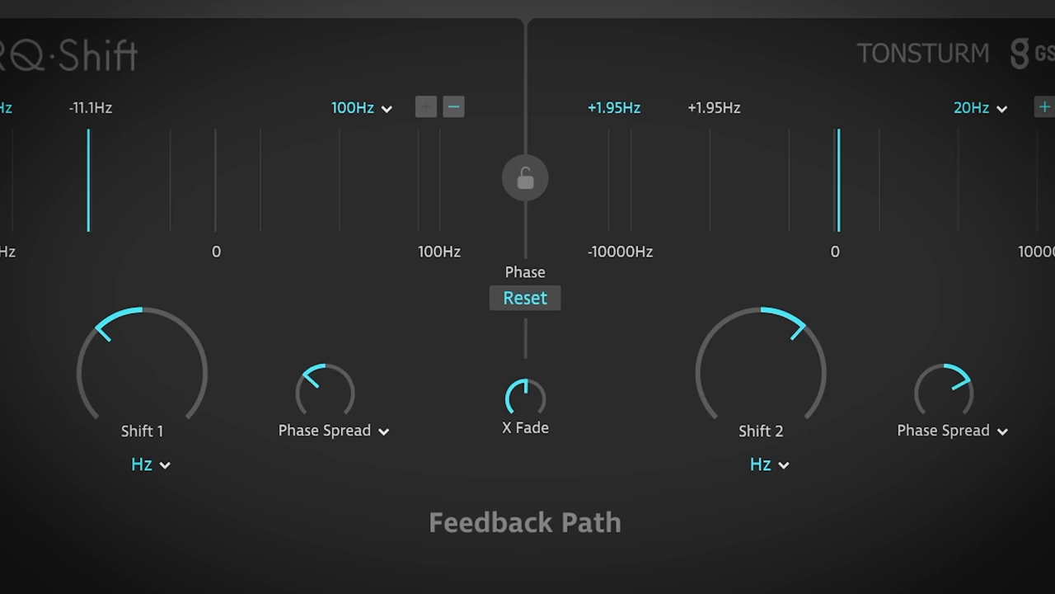
{"action": "left_click", "coordinate": [957, 430]}
{"action": "left_click", "coordinate": [949, 450]}
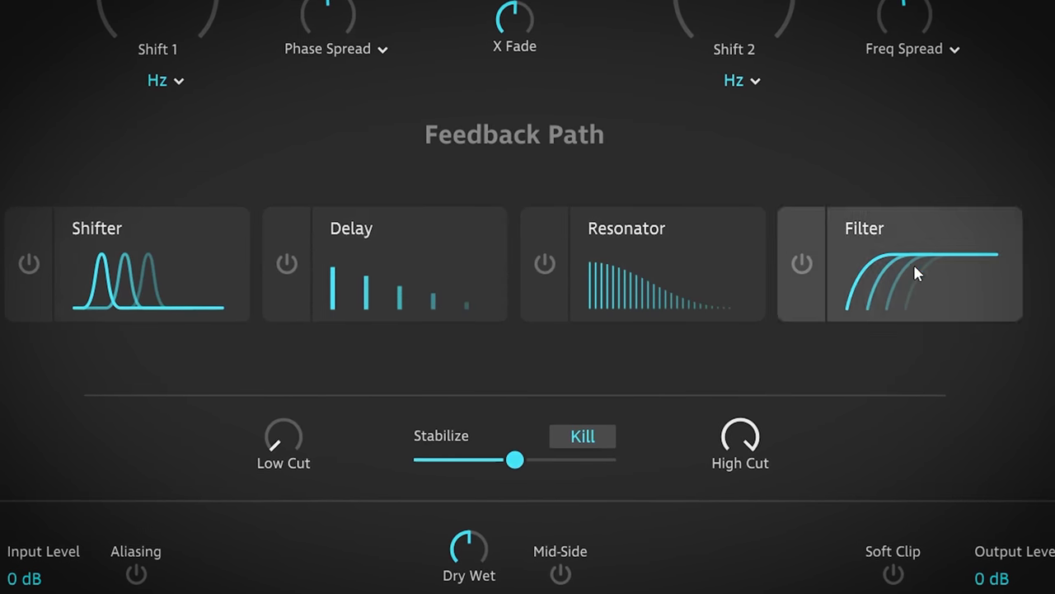
Step: Browse the Shifter, Delay, Resonator and Filter stages, then switch on the Shifter stage
{"action": "left_click", "coordinate": [160, 269]}
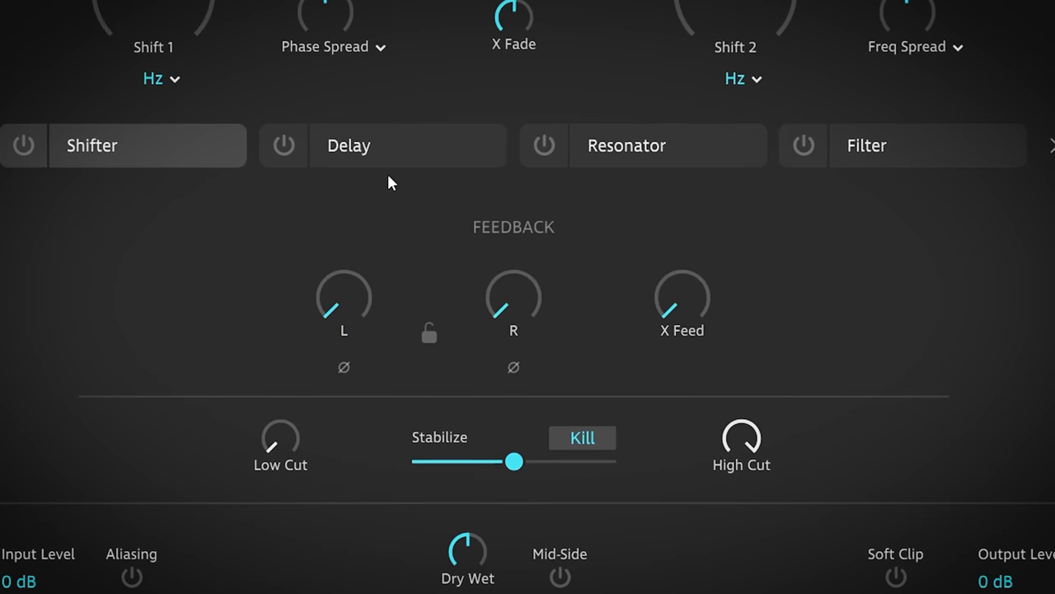
{"action": "left_click", "coordinate": [390, 150]}
{"action": "left_click", "coordinate": [660, 145]}
{"action": "left_click", "coordinate": [883, 146]}
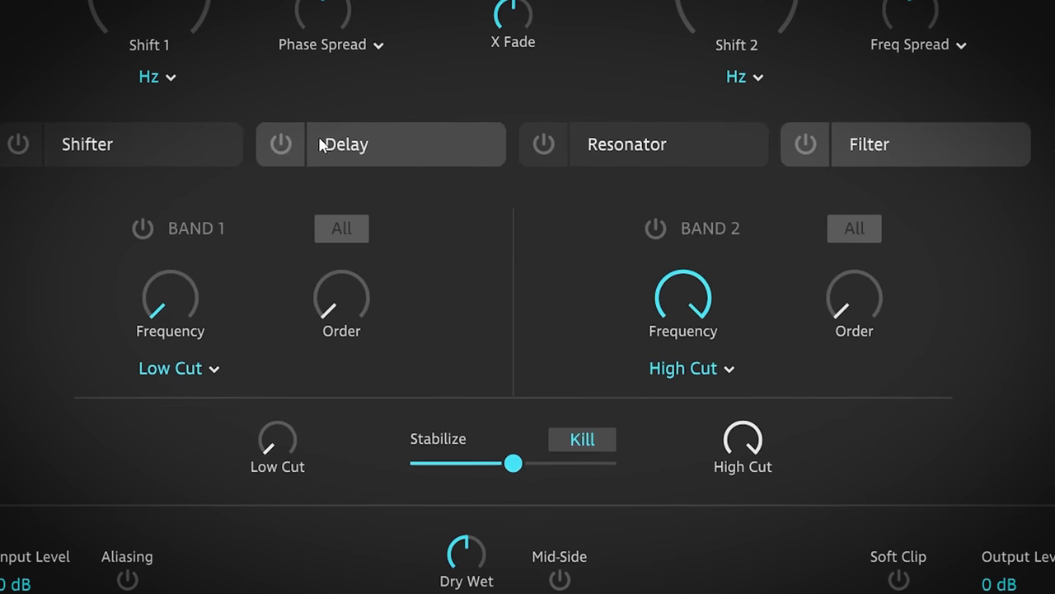
{"action": "left_click", "coordinate": [137, 150]}
{"action": "left_click", "coordinate": [416, 153]}
{"action": "left_click", "coordinate": [681, 151]}
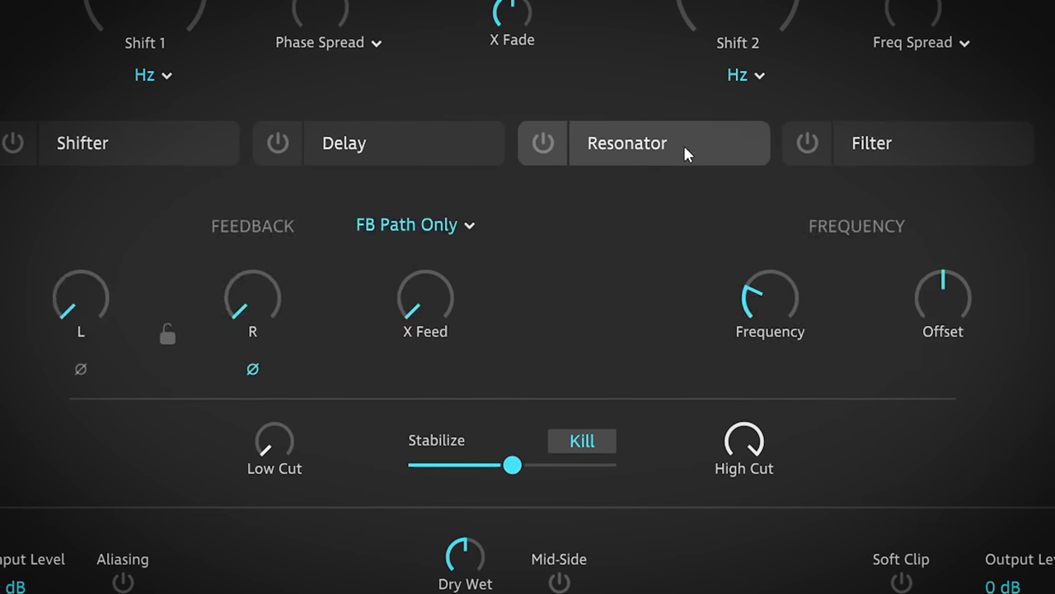
{"action": "left_click", "coordinate": [878, 148]}
{"action": "left_click", "coordinate": [12, 146]}
{"action": "left_click", "coordinate": [87, 146]}
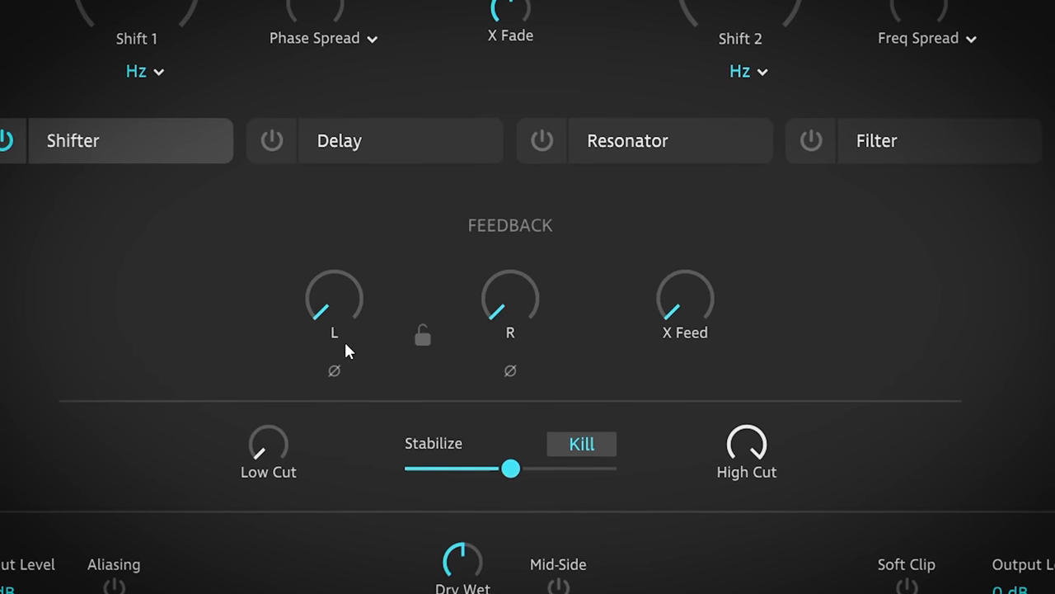
Step: Lower the right feedback, add cross feedback, and try the phase inverts, leaving them normal
{"action": "mouse_move", "coordinate": [335, 303]}
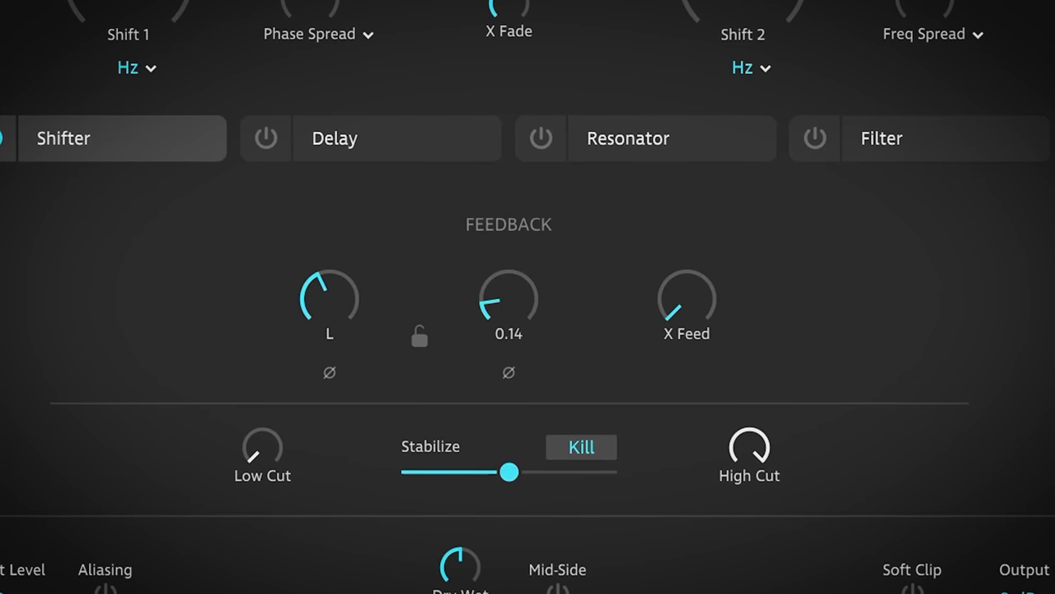
{"action": "left_click_drag", "start_coordinate": [509, 299], "coordinate": [509, 307]}
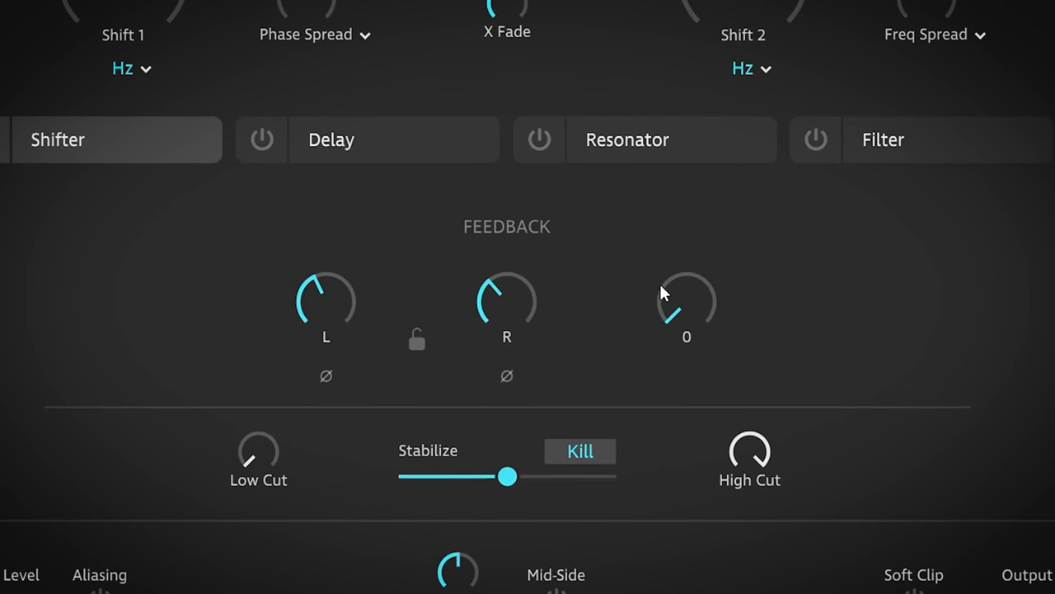
{"action": "left_click_drag", "start_coordinate": [665, 299], "coordinate": [664, 272]}
{"action": "mouse_move", "coordinate": [514, 353]}
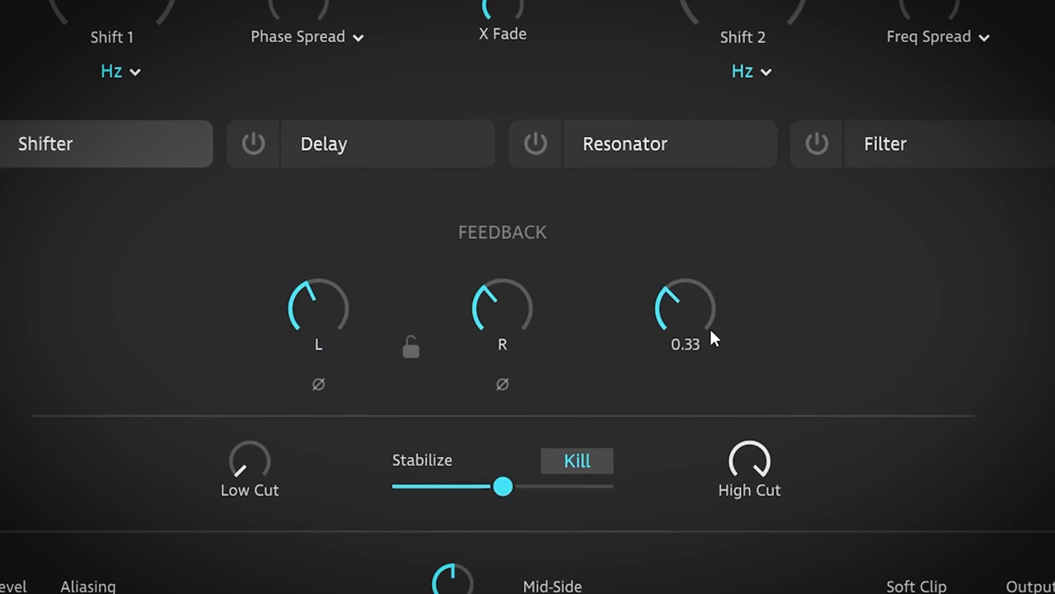
{"action": "left_click", "coordinate": [320, 385]}
{"action": "left_click", "coordinate": [502, 385]}
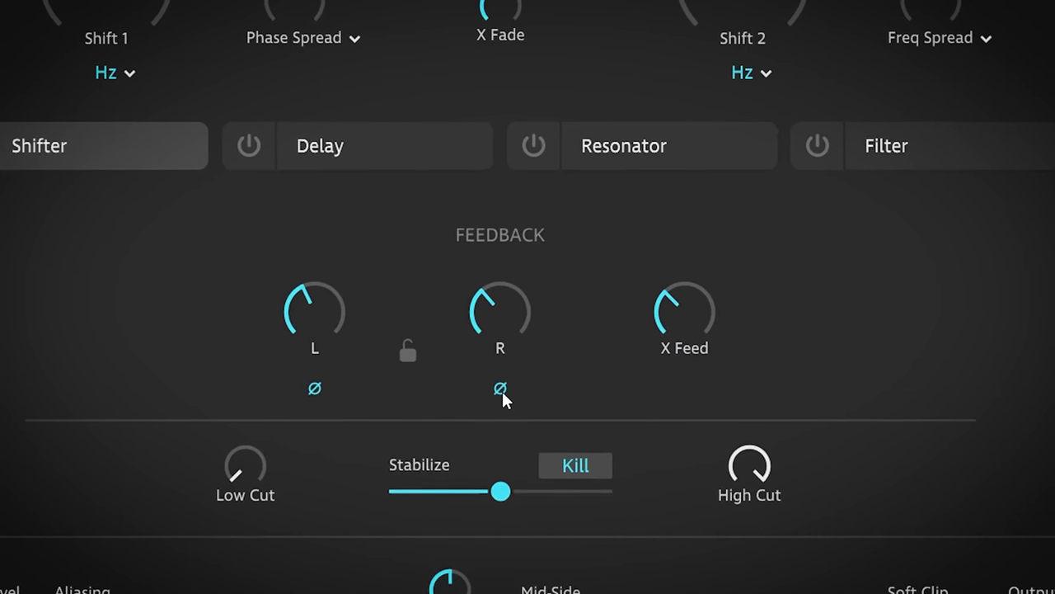
{"action": "left_click", "coordinate": [500, 388]}
{"action": "left_click", "coordinate": [314, 387]}
Step: Raise cross feedback and lift the linked L/R feedback to 0.76, then unlink them
{"action": "mouse_move", "coordinate": [684, 313]}
{"action": "left_mouse_down"}
{"action": "mouse_move", "coordinate": [684, 355]}
{"action": "mouse_move", "coordinate": [685, 276]}
{"action": "mouse_move", "coordinate": [684, 303]}
{"action": "left_mouse_up"}
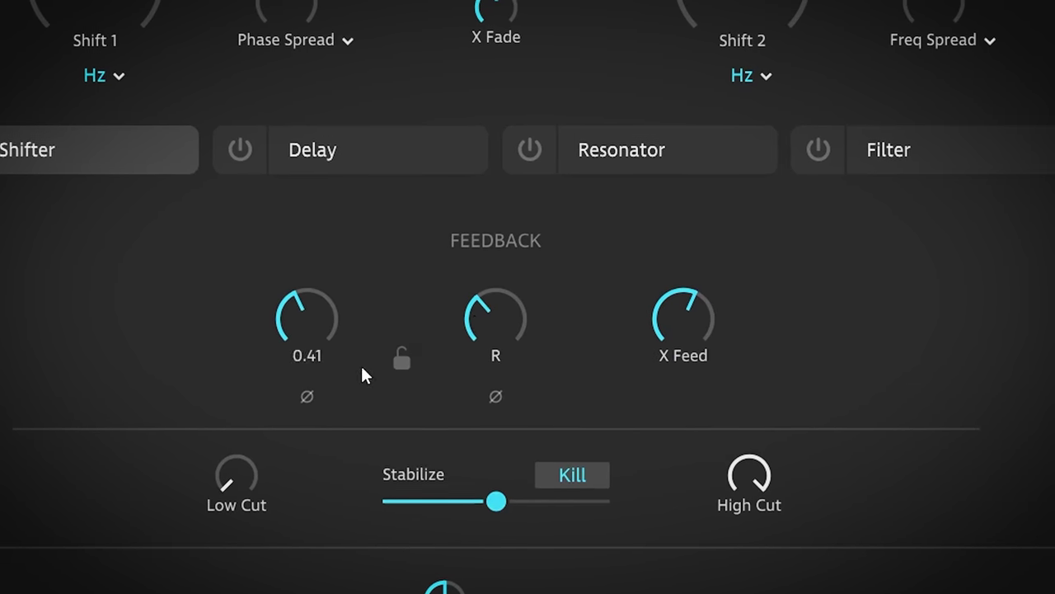
{"action": "left_click", "coordinate": [401, 360]}
{"action": "mouse_move", "coordinate": [496, 317]}
{"action": "left_mouse_down"}
{"action": "mouse_move", "coordinate": [496, 289]}
{"action": "mouse_move", "coordinate": [492, 325]}
{"action": "mouse_move", "coordinate": [491, 288]}
{"action": "mouse_move", "coordinate": [491, 298]}
{"action": "left_mouse_up"}
{"action": "left_click", "coordinate": [399, 363]}
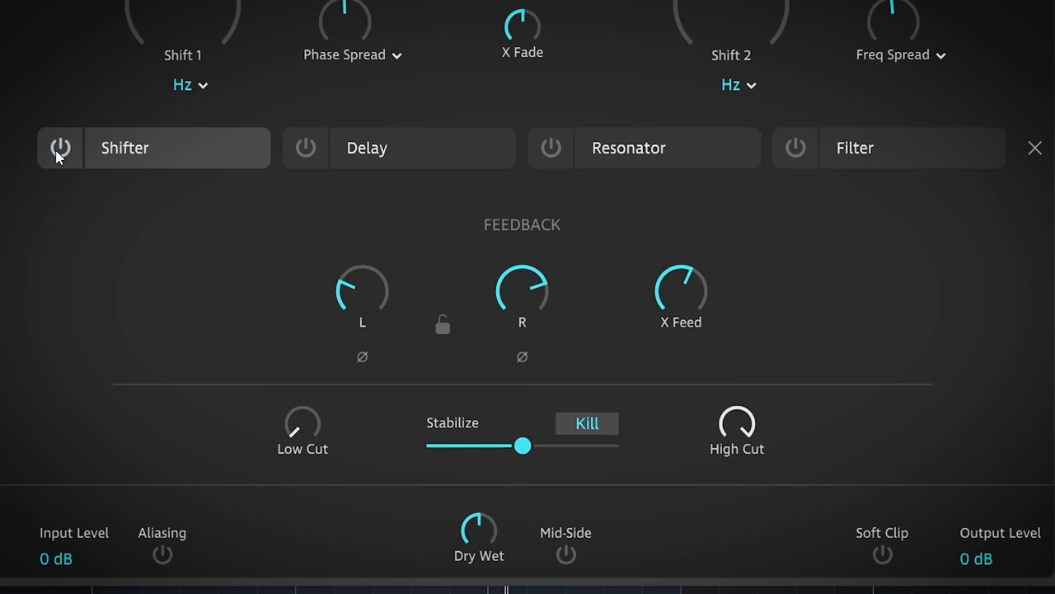
Step: Switch on the Delay and set a short delay time in milliseconds
{"action": "left_click", "coordinate": [305, 148]}
{"action": "left_click", "coordinate": [379, 151]}
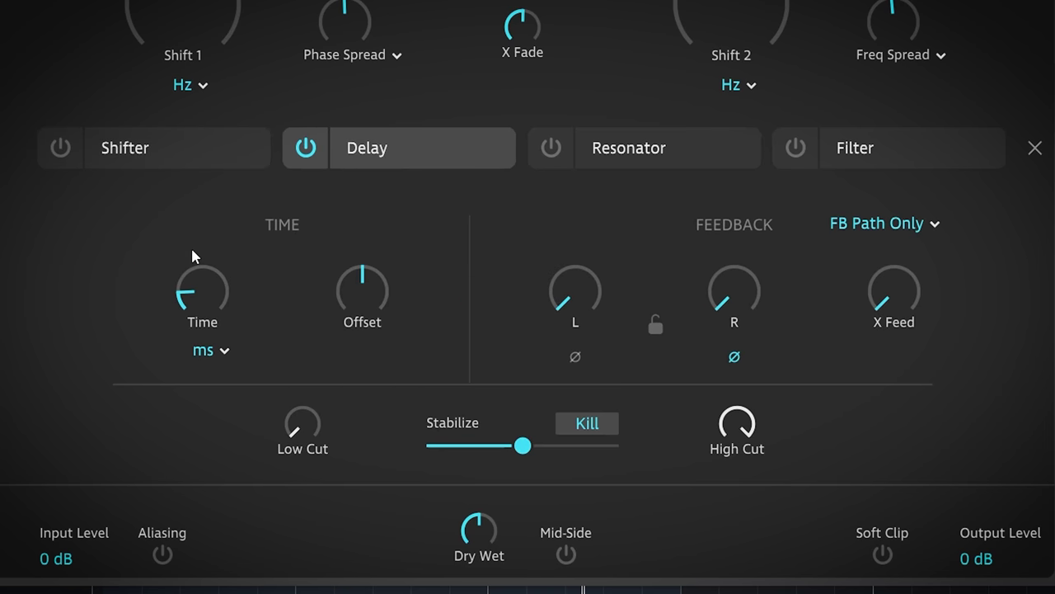
{"action": "mouse_move", "coordinate": [208, 305]}
{"action": "left_click_drag", "start_coordinate": [208, 305], "coordinate": [207, 281]}
{"action": "mouse_move", "coordinate": [579, 284]}
{"action": "left_click", "coordinate": [213, 356]}
{"action": "mouse_move", "coordinate": [217, 396]}
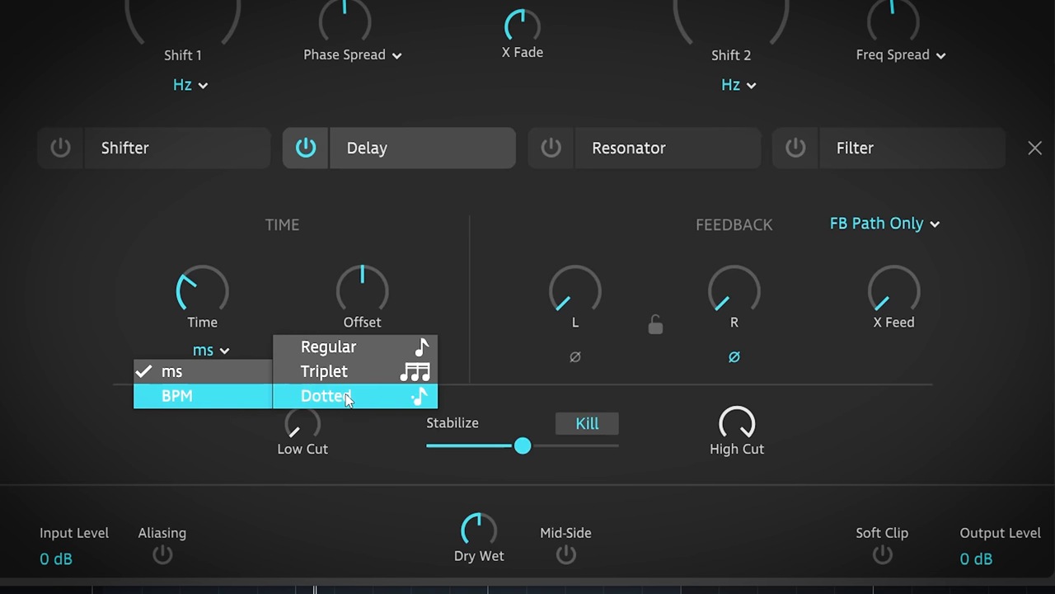
{"action": "left_click", "coordinate": [128, 330]}
Step: Adjust the delay offset and raise the left and right feedback amounts
{"action": "mouse_move", "coordinate": [369, 290]}
{"action": "left_mouse_down"}
{"action": "mouse_move", "coordinate": [370, 216]}
{"action": "mouse_move", "coordinate": [370, 284]}
{"action": "left_mouse_up"}
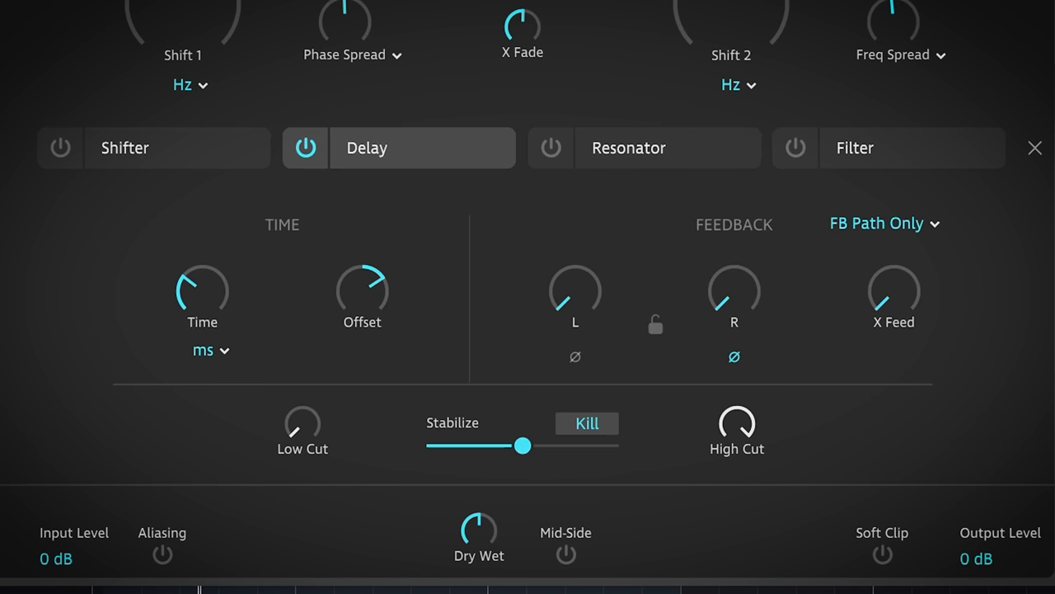
{"action": "left_click_drag", "start_coordinate": [393, 312], "coordinate": [394, 338]}
{"action": "left_click_drag", "start_coordinate": [575, 314], "coordinate": [574, 283]}
{"action": "left_click_drag", "start_coordinate": [705, 287], "coordinate": [770, 313]}
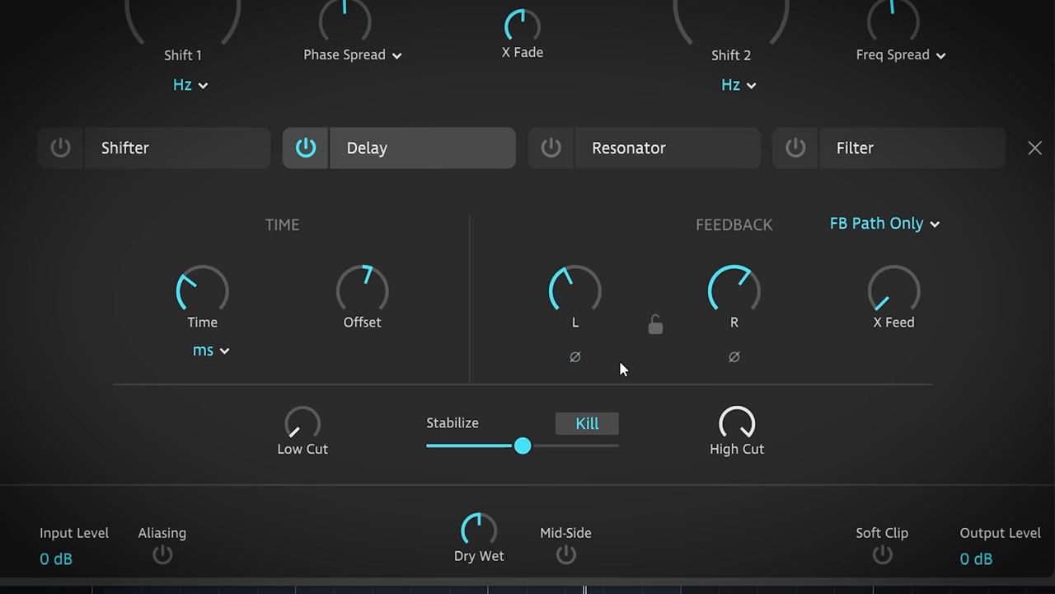
Step: Try Input + FB Path routing, invert the right feedback's phase, and toggle the L/R link
{"action": "left_click", "coordinate": [905, 227]}
{"action": "left_click", "coordinate": [902, 271]}
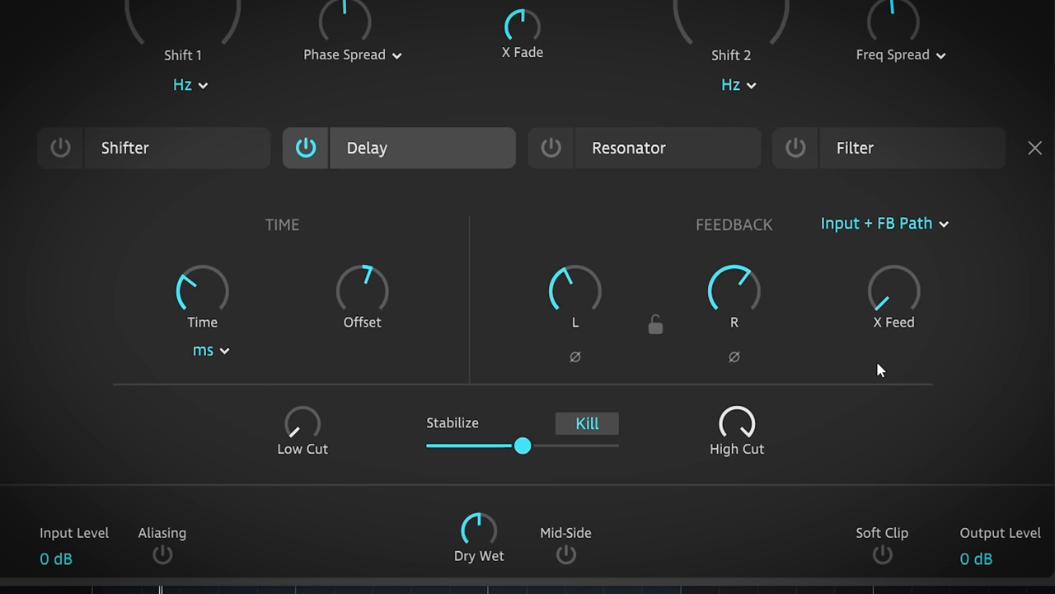
{"action": "left_click", "coordinate": [940, 224]}
{"action": "left_click", "coordinate": [923, 249]}
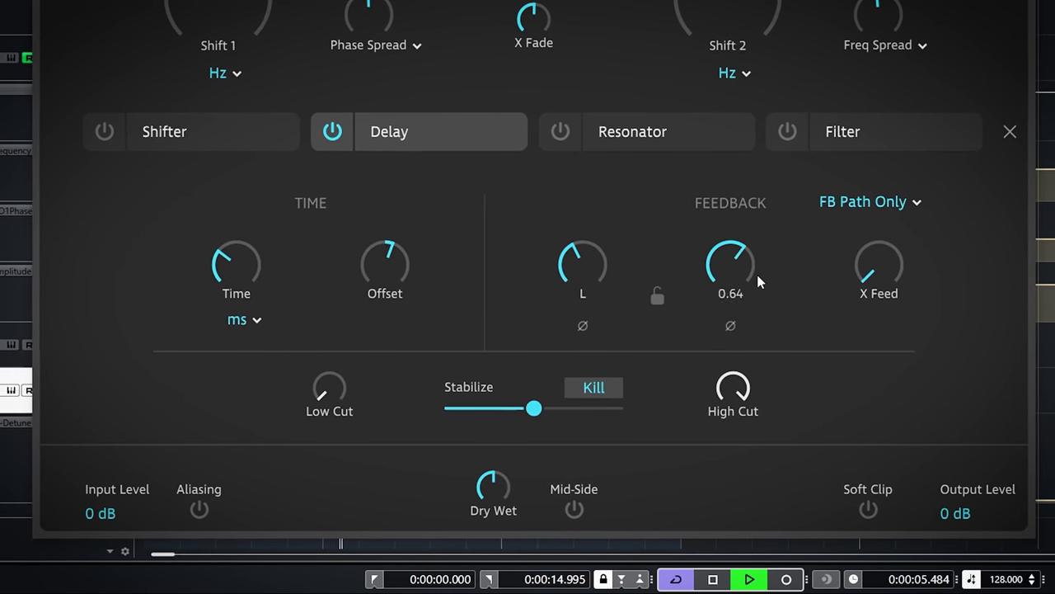
{"action": "left_click", "coordinate": [730, 327]}
{"action": "left_click", "coordinate": [657, 297]}
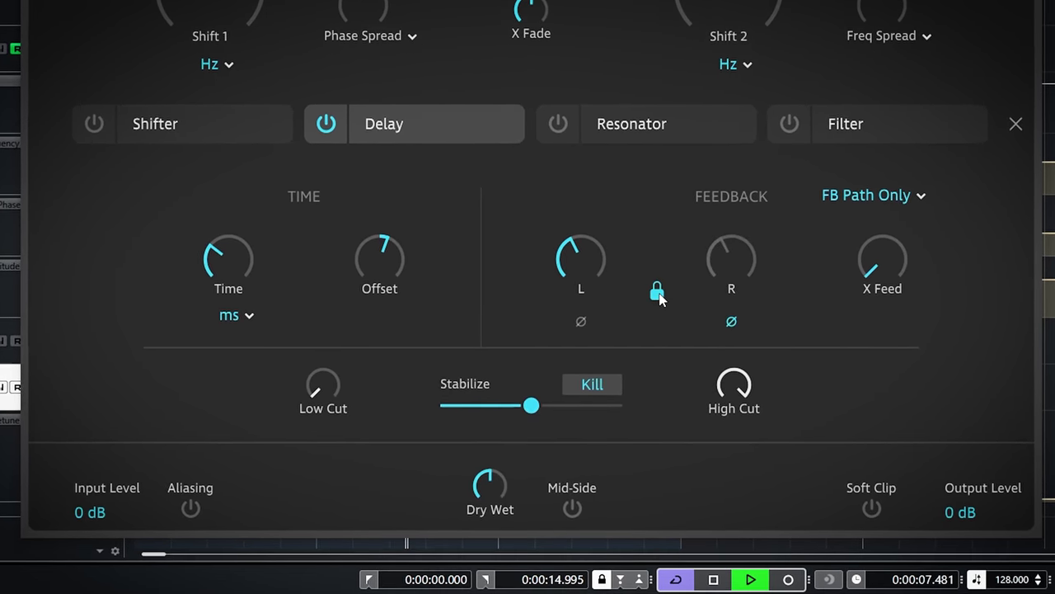
{"action": "left_click", "coordinate": [657, 294]}
Step: Route feedback as Input + FB Path with left feedback 0.52 and right 0.55
{"action": "left_click", "coordinate": [874, 197]}
{"action": "left_click", "coordinate": [895, 235]}
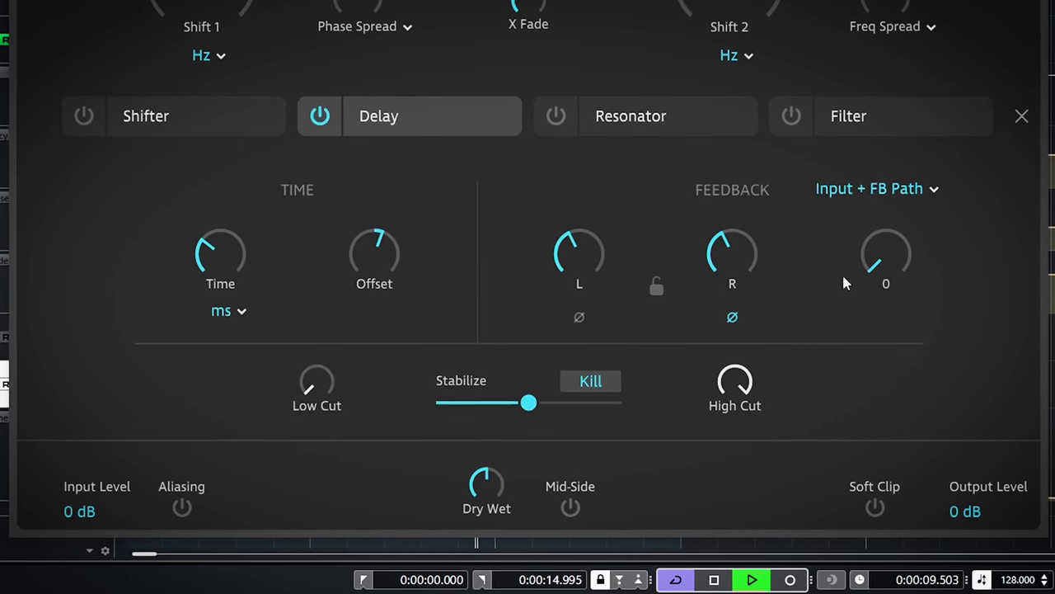
{"action": "left_click_drag", "start_coordinate": [746, 262], "coordinate": [744, 255]}
{"action": "left_click_drag", "start_coordinate": [582, 251], "coordinate": [589, 237]}
{"action": "left_click_drag", "start_coordinate": [722, 257], "coordinate": [717, 252]}
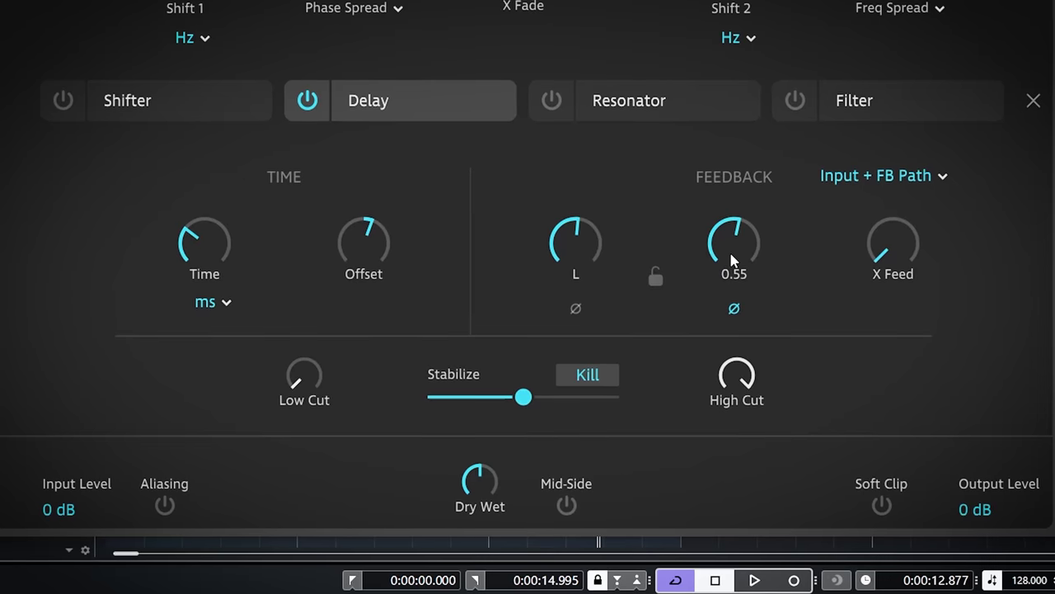
Step: Play back to audition the delay, then stop playback
{"action": "key", "text": "space"}
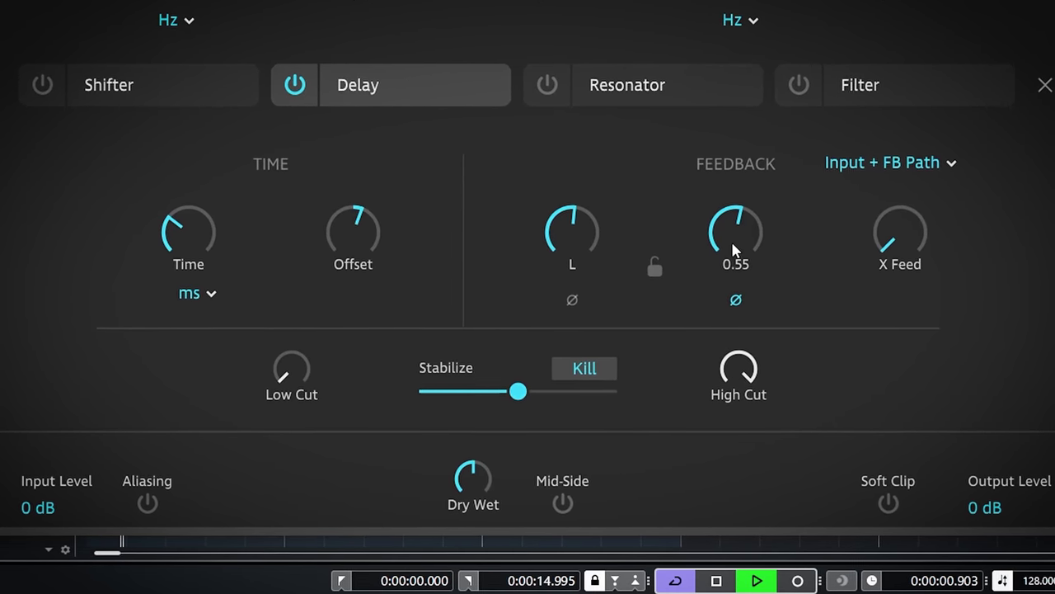
{"action": "key", "text": "space"}
{"action": "key", "text": "space"}
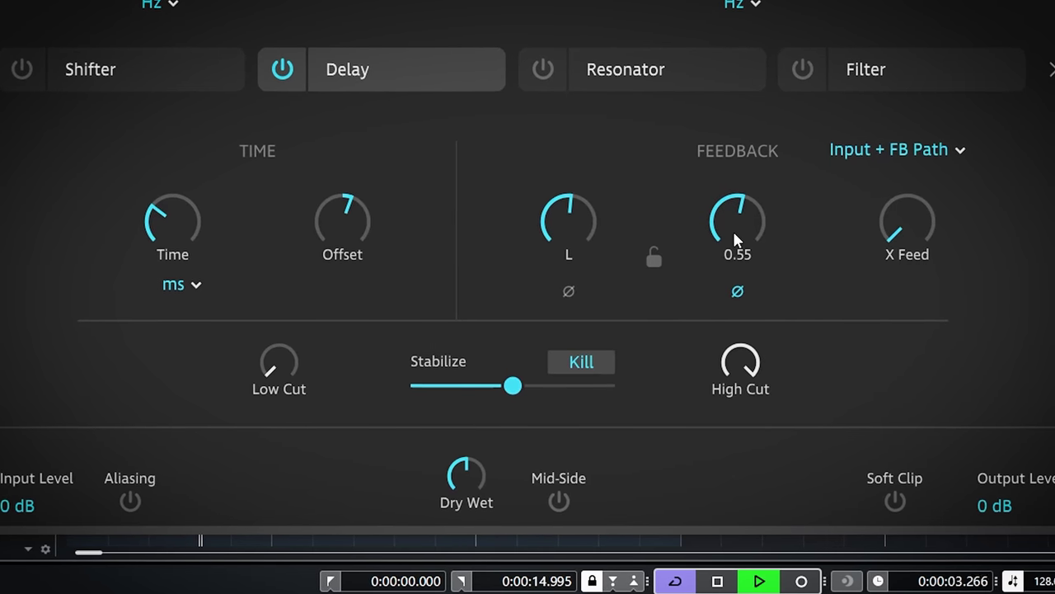
{"action": "key", "text": "space"}
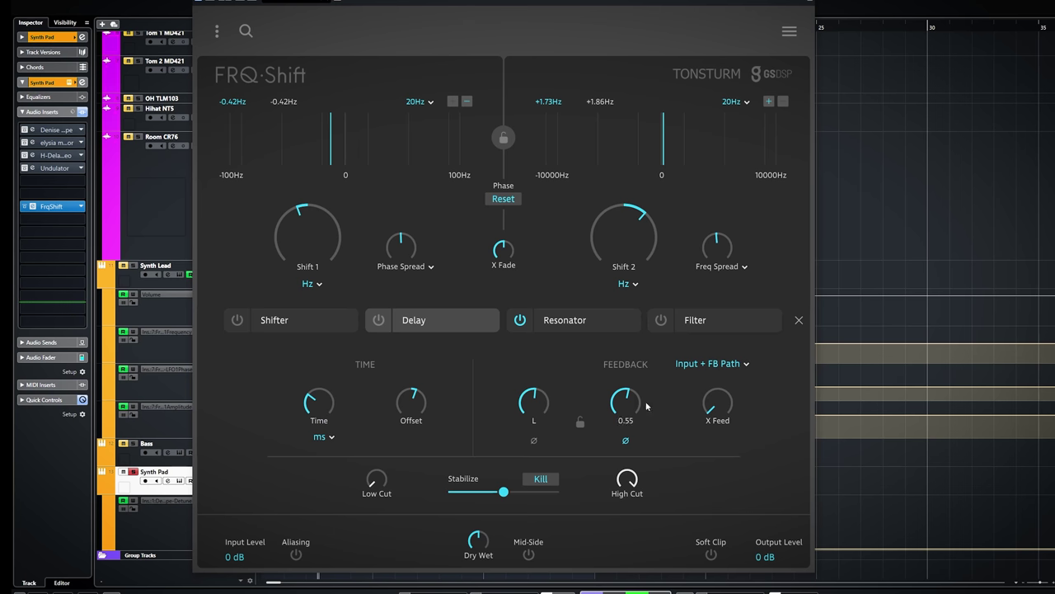
Step: Tweak the Resonator's right feedback, then set Shift 2 to +3.98Hz and Shift 1 to -0.75Hz
{"action": "left_click", "coordinate": [563, 323]}
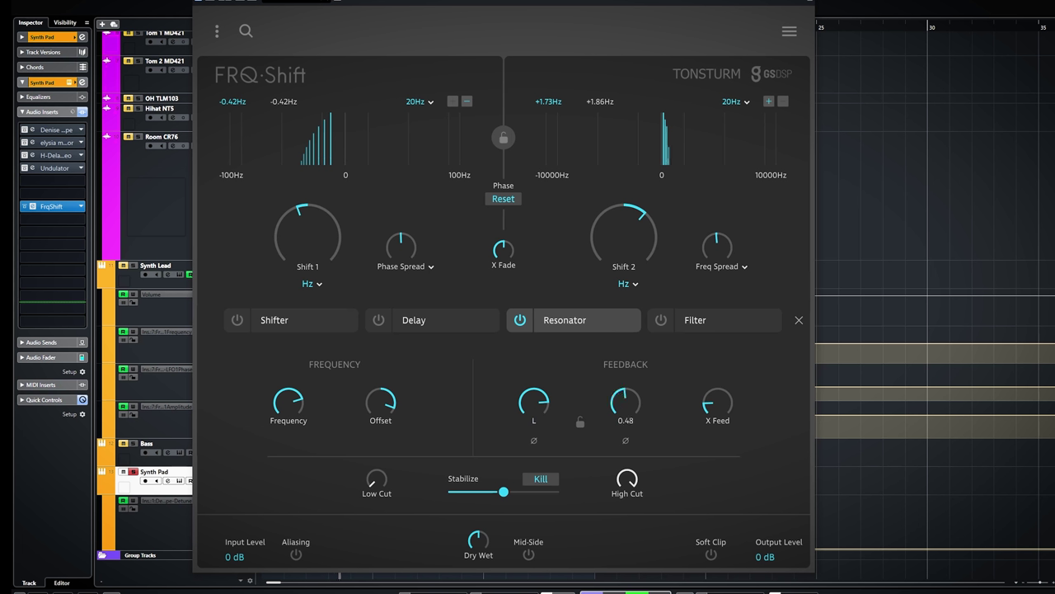
{"action": "left_click_drag", "start_coordinate": [625, 401], "coordinate": [625, 399]}
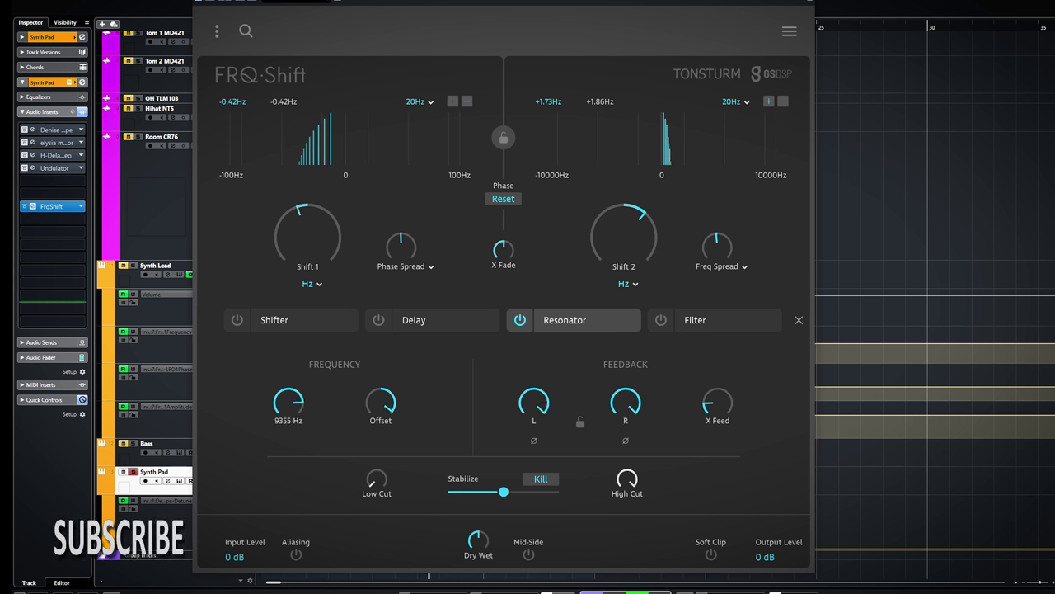
{"action": "mouse_move", "coordinate": [713, 416]}
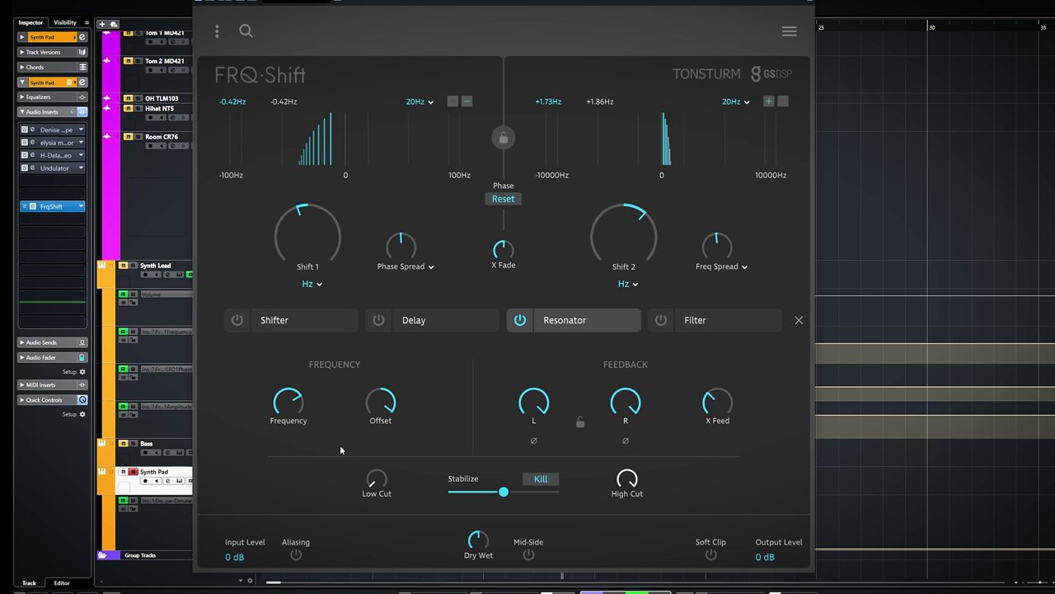
{"action": "left_click_drag", "start_coordinate": [622, 229], "coordinate": [622, 219]}
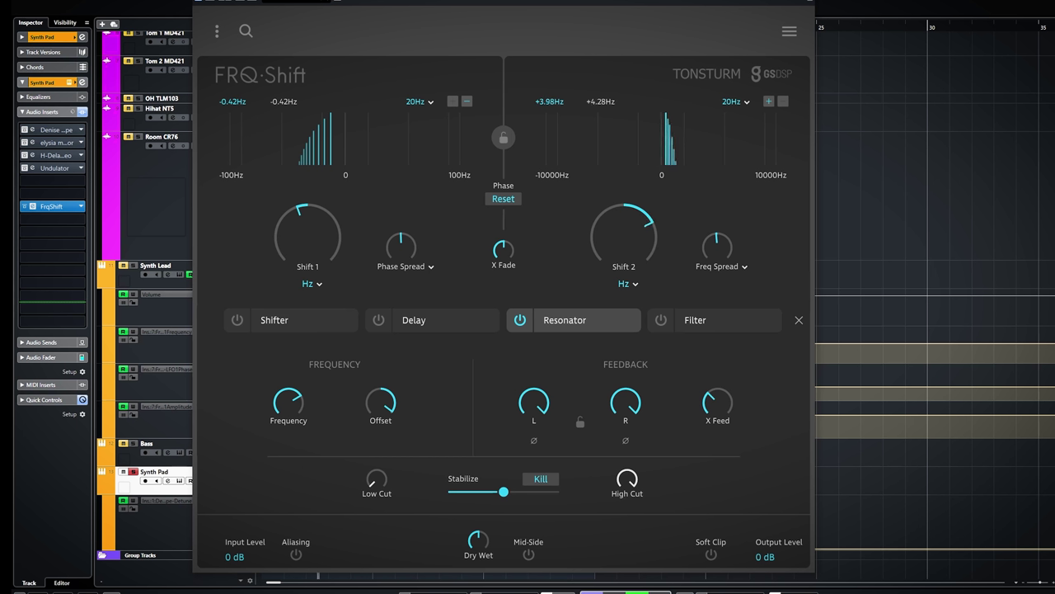
{"action": "left_click_drag", "start_coordinate": [321, 226], "coordinate": [320, 231]}
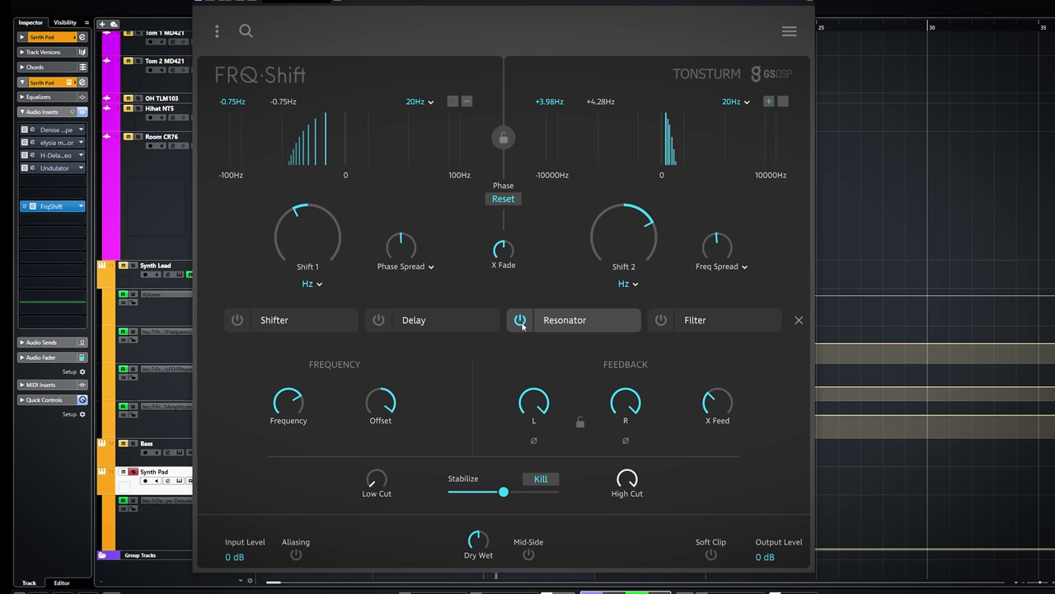
Step: Switch off the Resonator and bring up the Filter stage
{"action": "left_click", "coordinate": [522, 322]}
{"action": "left_click", "coordinate": [711, 322]}
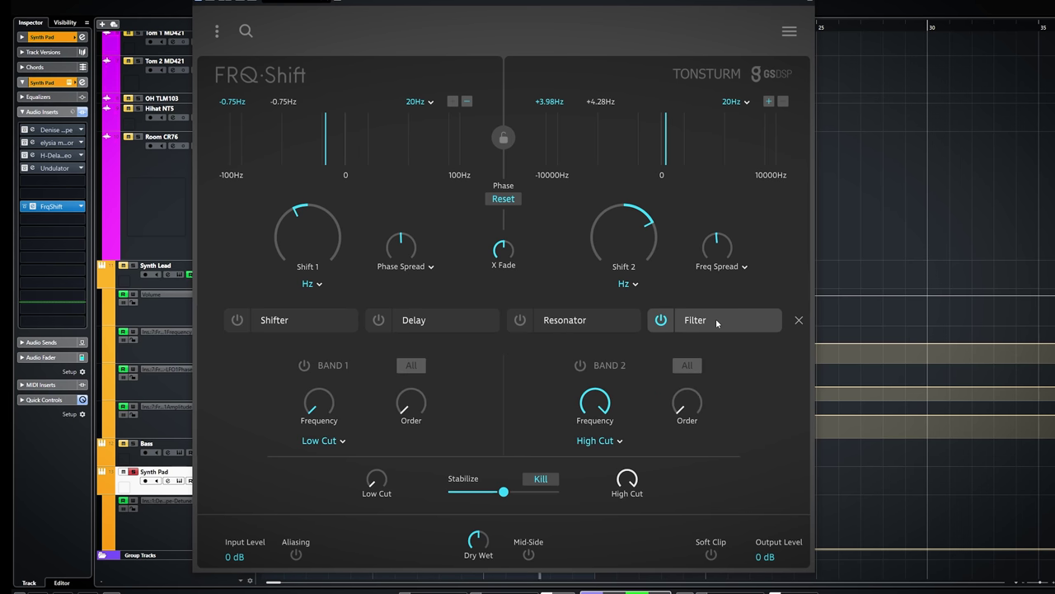
{"action": "mouse_move", "coordinate": [316, 408]}
Step: Make Band 1 a Bandpass filter and apply Band 1 and Band 2 to all
{"action": "left_click", "coordinate": [340, 442]}
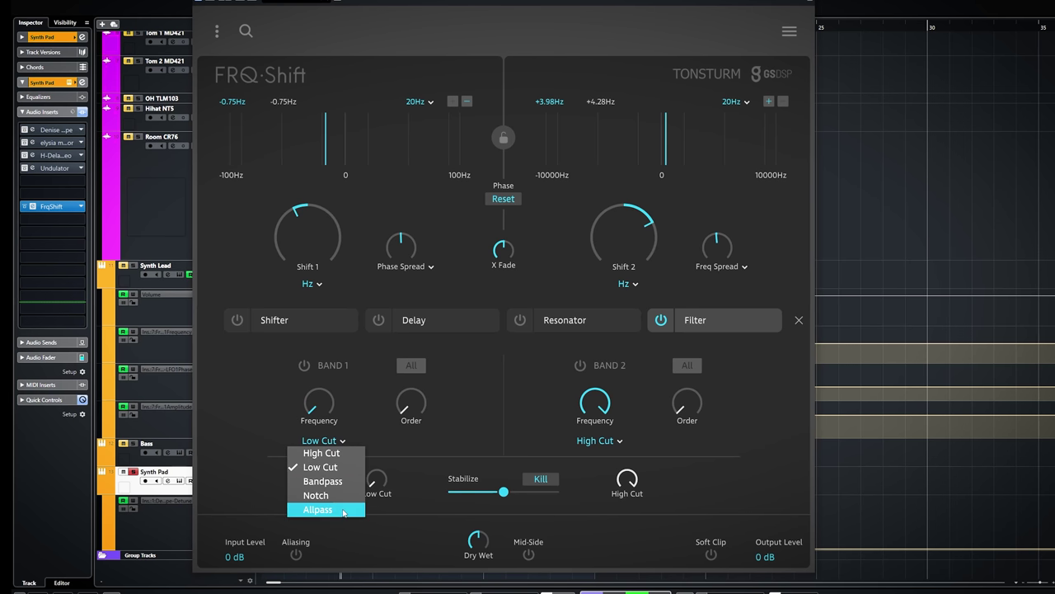
{"action": "left_click", "coordinate": [328, 388]}
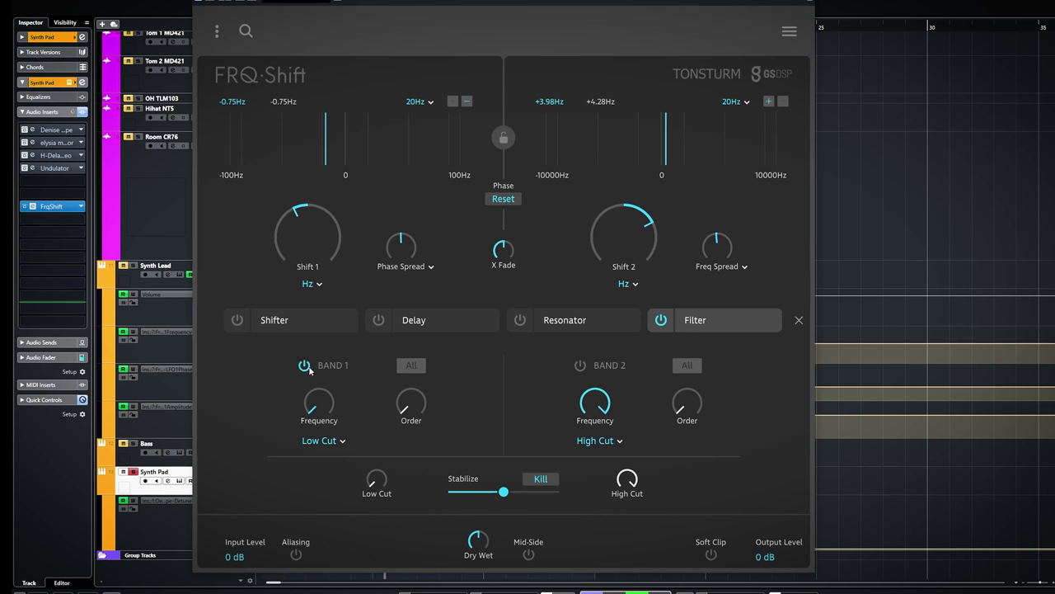
{"action": "left_click", "coordinate": [340, 440]}
{"action": "left_click", "coordinate": [325, 485]}
{"action": "left_click", "coordinate": [419, 368]}
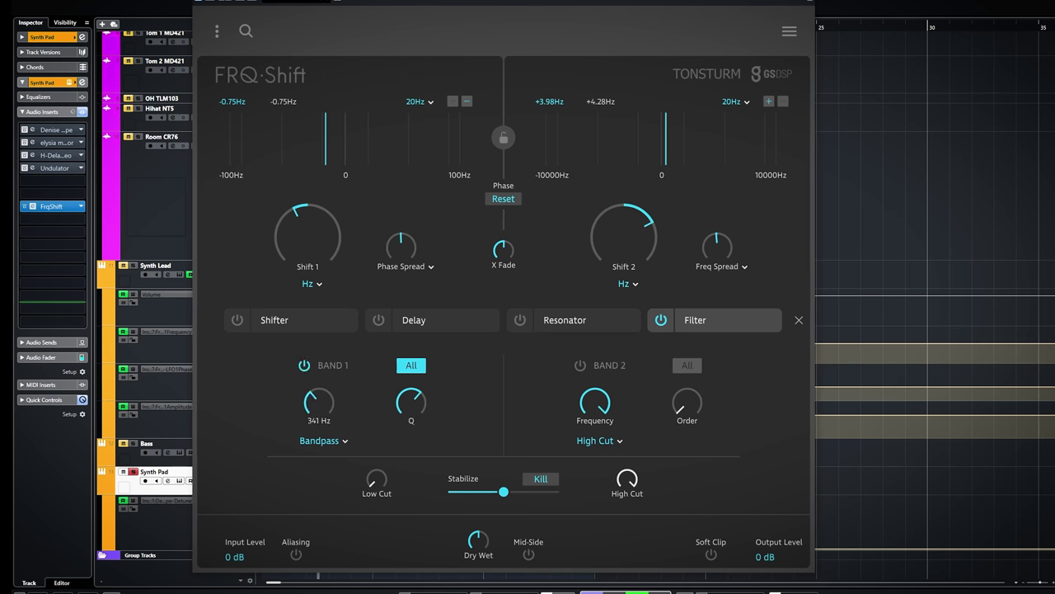
{"action": "left_click", "coordinate": [682, 368]}
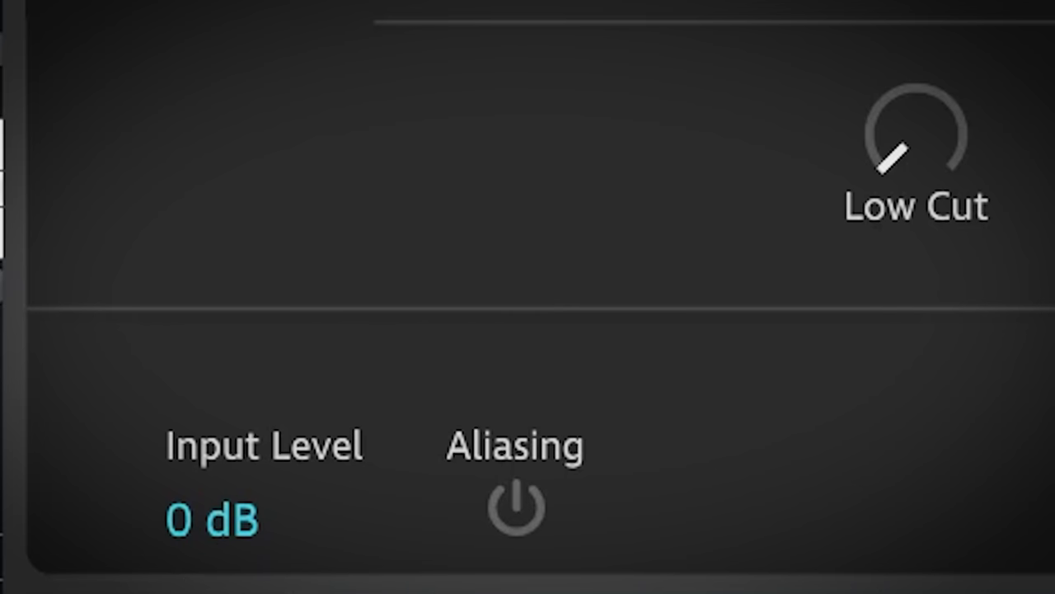
Step: Adjust a knob, leave mid-side processing off, and turn on soft clipping
{"action": "mouse_move", "coordinate": [825, 443]}
{"action": "left_mouse_down"}
{"action": "mouse_move", "coordinate": [824, 462]}
{"action": "mouse_move", "coordinate": [825, 448]}
{"action": "left_mouse_up"}
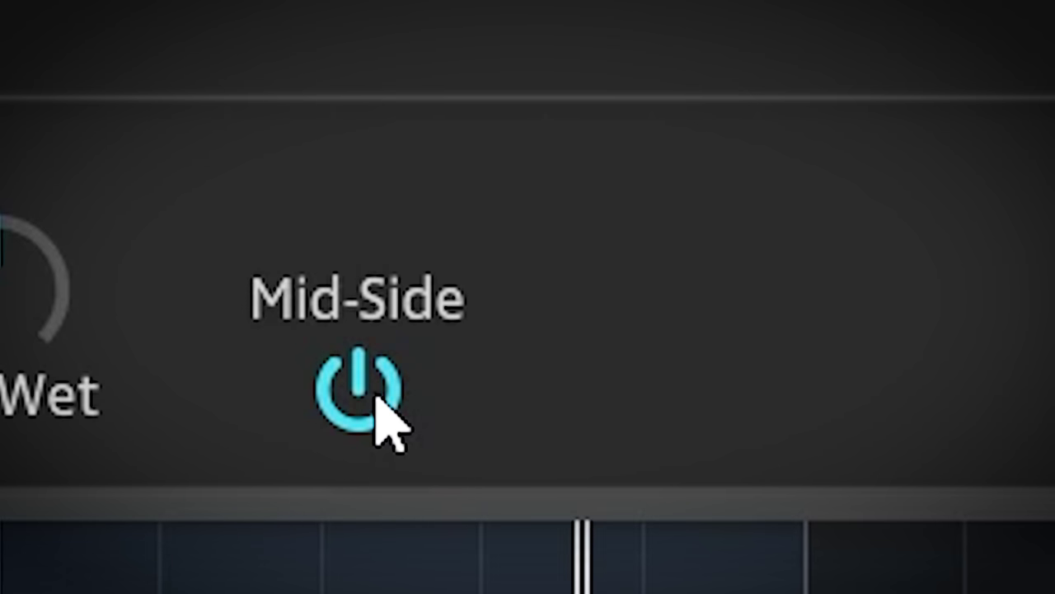
{"action": "left_click", "coordinate": [377, 398]}
{"action": "left_click", "coordinate": [377, 398]}
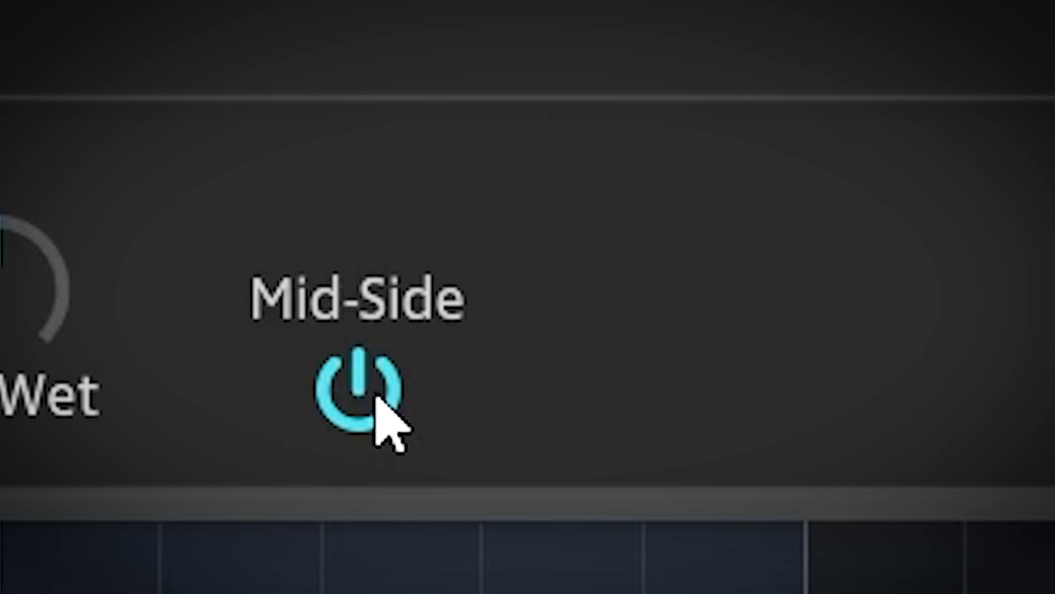
{"action": "left_click", "coordinate": [377, 398]}
{"action": "left_click", "coordinate": [687, 272]}
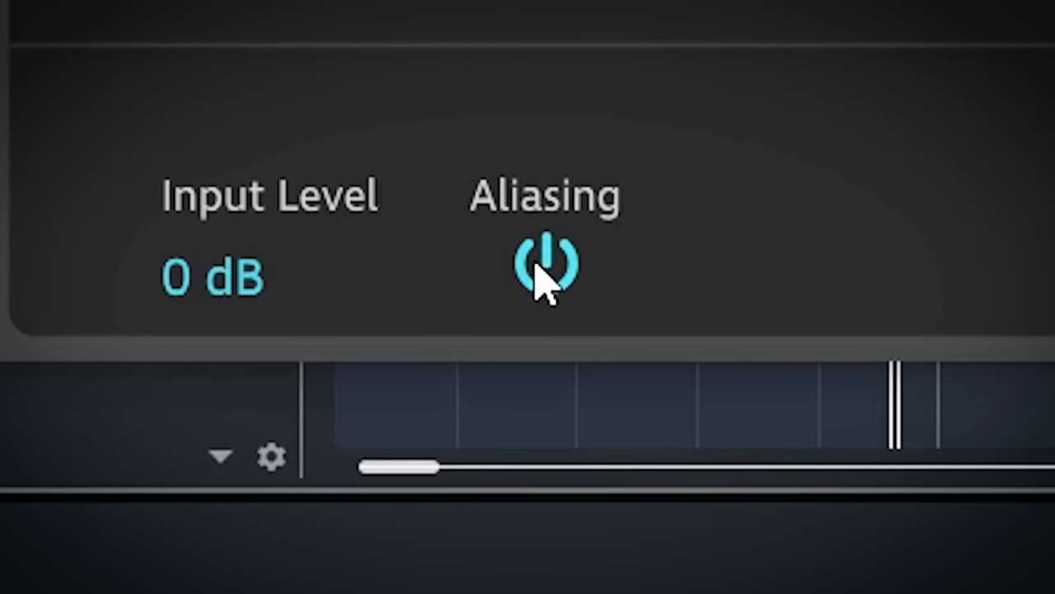
Step: Toggle the Aliasing effect on and off, leaving it switched off
{"action": "left_click", "coordinate": [550, 275]}
{"action": "left_click", "coordinate": [550, 275]}
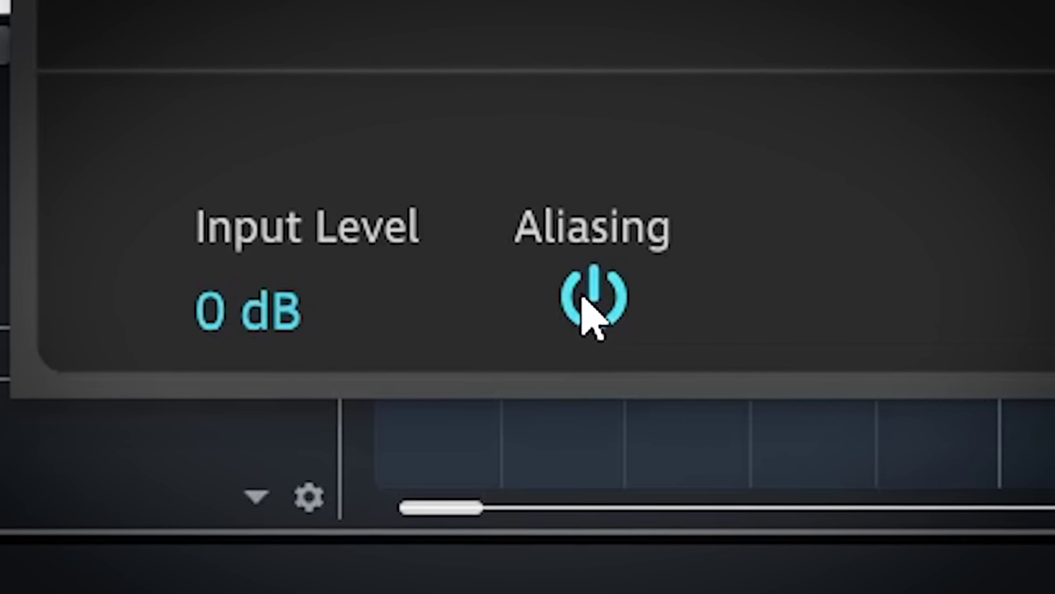
{"action": "left_click", "coordinate": [599, 312]}
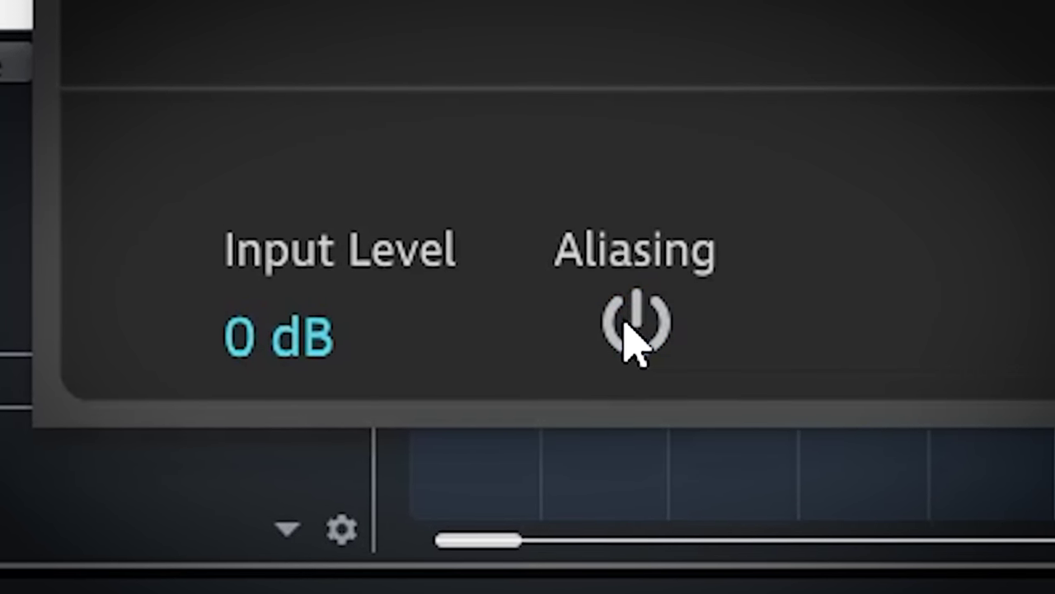
{"action": "left_click", "coordinate": [639, 330]}
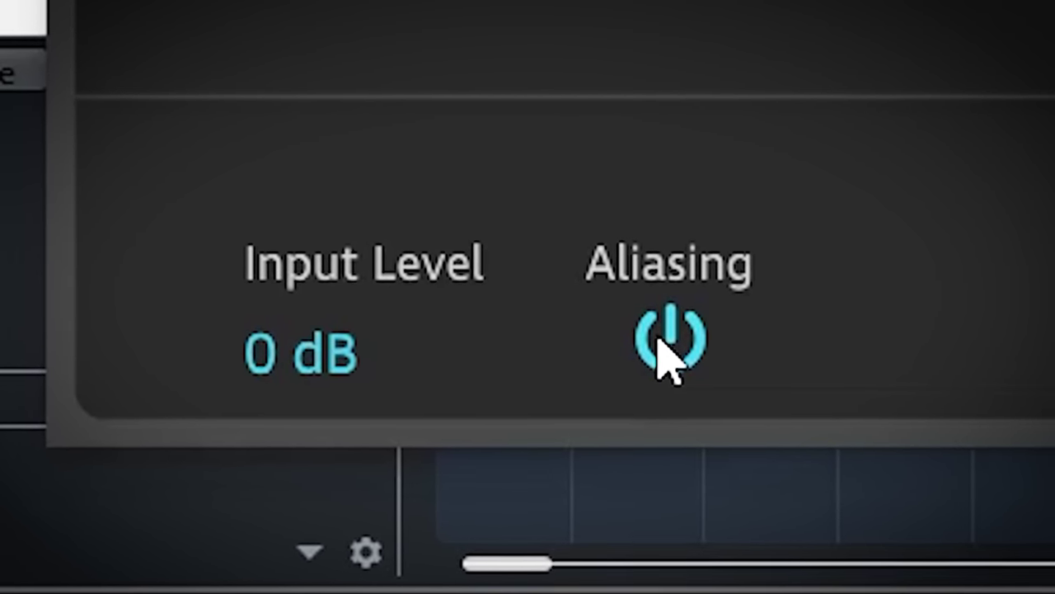
{"action": "left_click", "coordinate": [670, 342]}
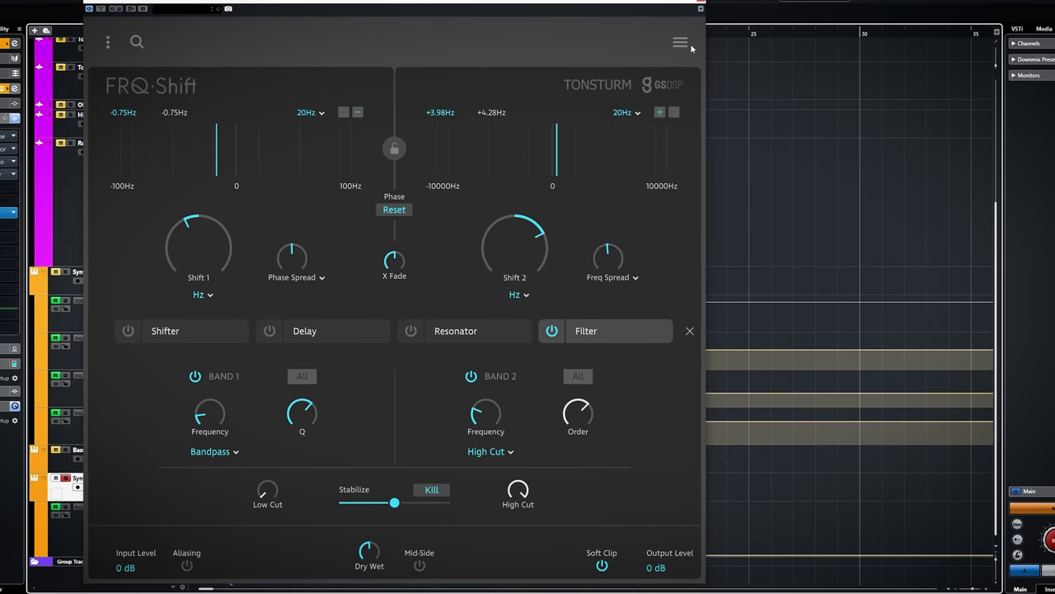
Step: Show the modulation side panel and browse the available modulator types
{"action": "left_click", "coordinate": [681, 43]}
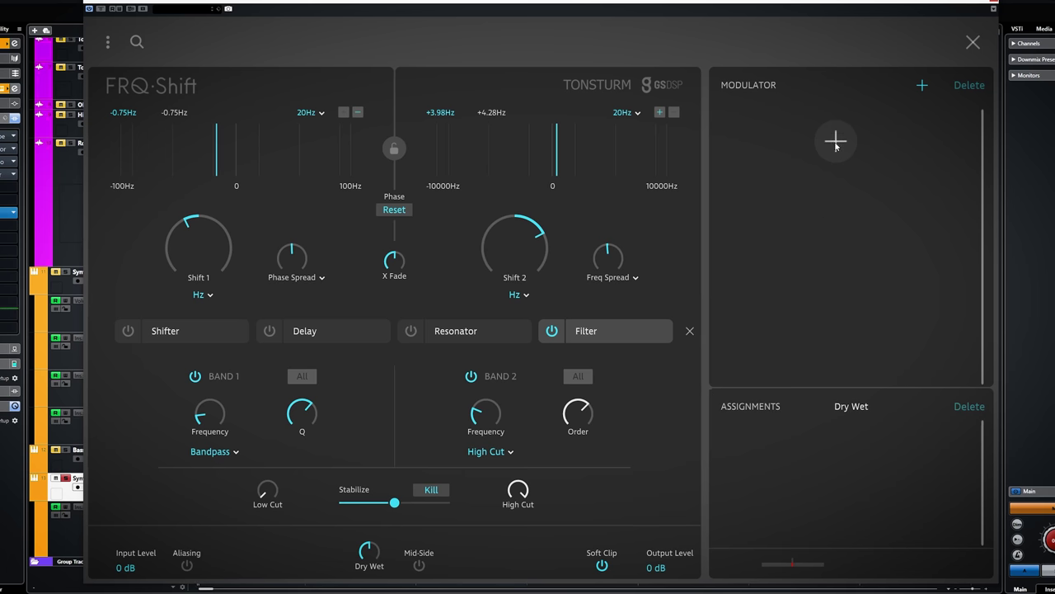
{"action": "left_click", "coordinate": [835, 142]}
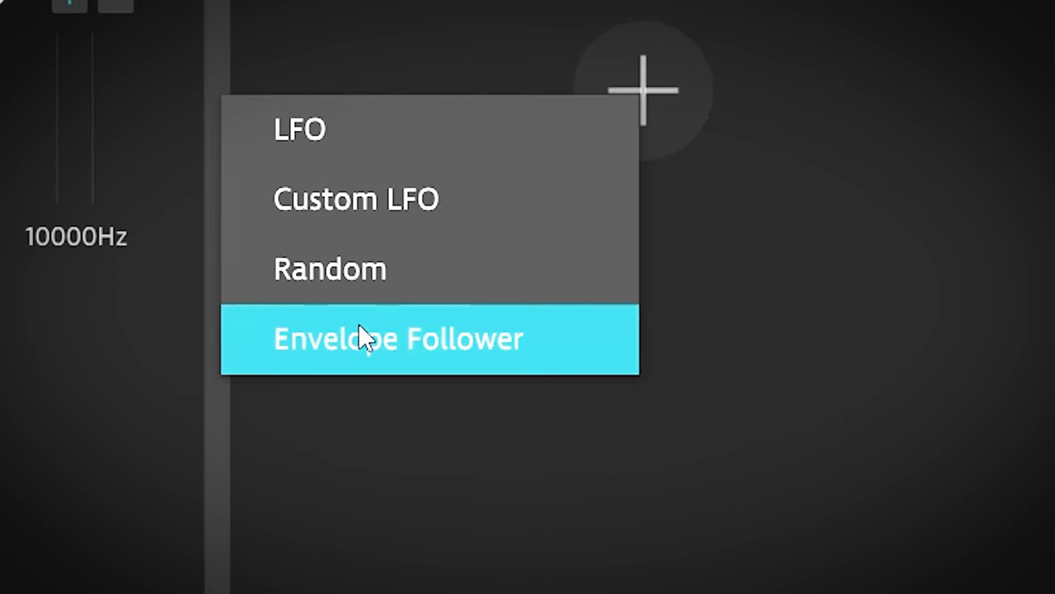
{"action": "left_click", "coordinate": [783, 379]}
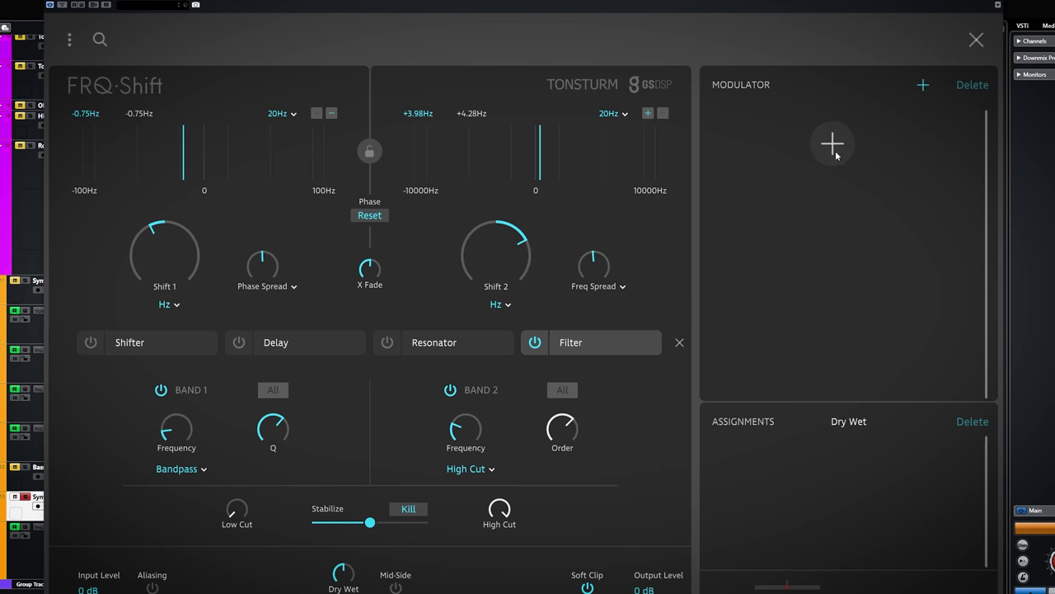
{"action": "left_click", "coordinate": [833, 144]}
Step: Add LFO 1 and assign it to Shift 2, Shift 1, Spread 1 and X Fade at +33%, +67%, +45%, +42%
{"action": "left_click", "coordinate": [746, 163]}
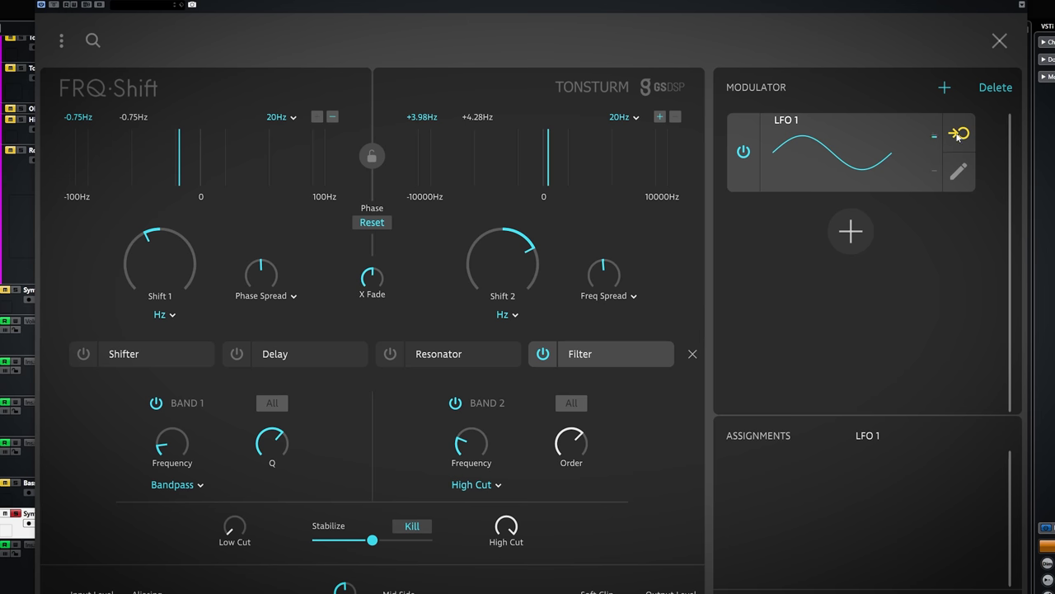
{"action": "left_click", "coordinate": [957, 134]}
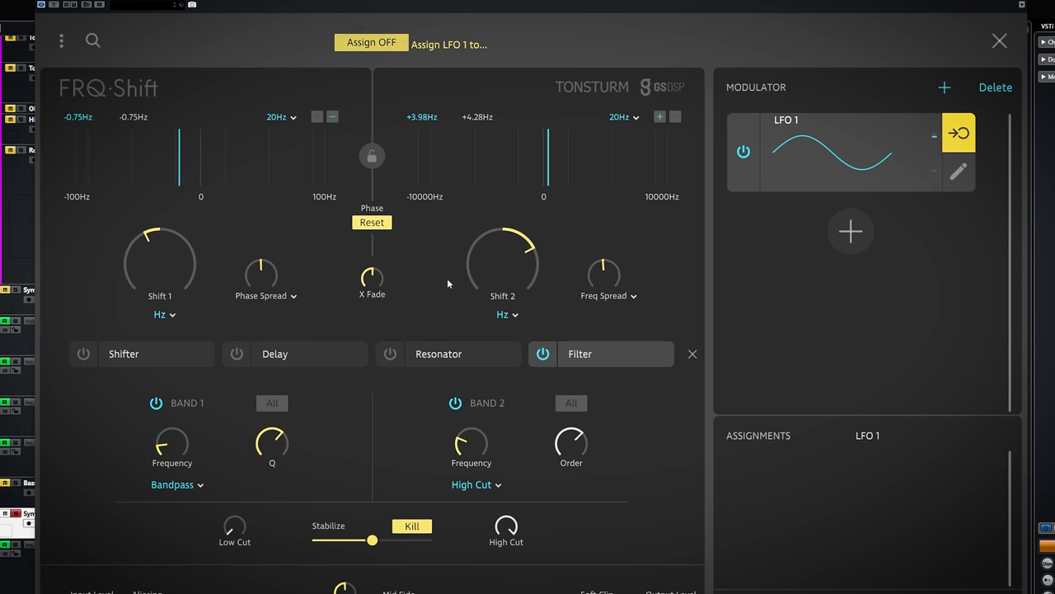
{"action": "mouse_move", "coordinate": [453, 265]}
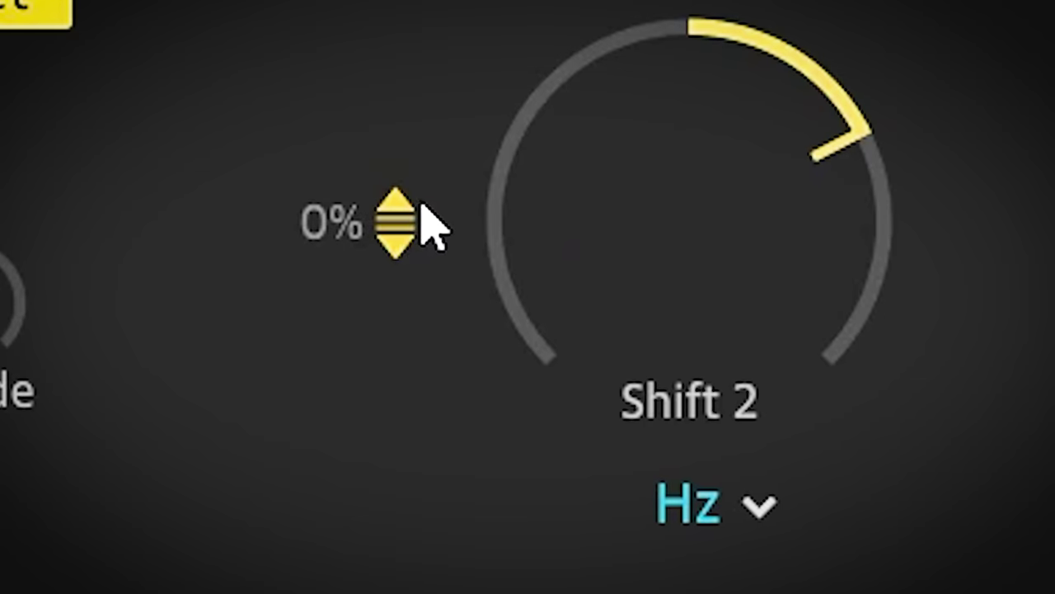
{"action": "left_click_drag", "start_coordinate": [453, 264], "coordinate": [452, 275]}
{"action": "mouse_move", "coordinate": [396, 223]}
{"action": "left_mouse_down"}
{"action": "mouse_move", "coordinate": [396, 278]}
{"action": "mouse_move", "coordinate": [396, 171]}
{"action": "mouse_move", "coordinate": [396, 228]}
{"action": "left_mouse_up"}
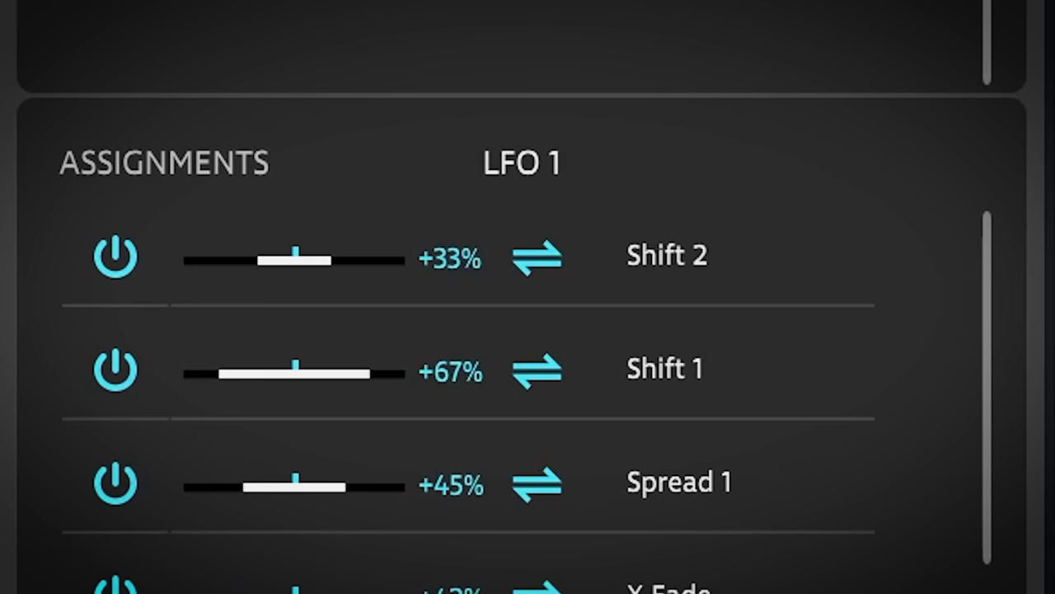
Step: Try unipolar on all four LFO 1 assignments, then return them all to bipolar
{"action": "left_click", "coordinate": [534, 375]}
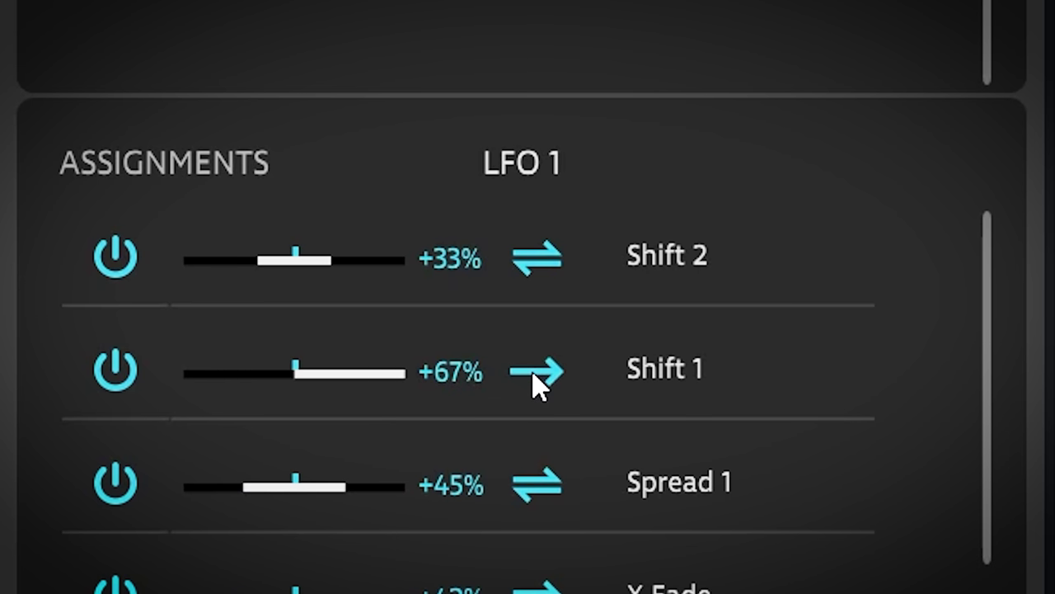
{"action": "left_click", "coordinate": [532, 255]}
{"action": "left_click", "coordinate": [537, 485]}
{"action": "left_click", "coordinate": [536, 591]}
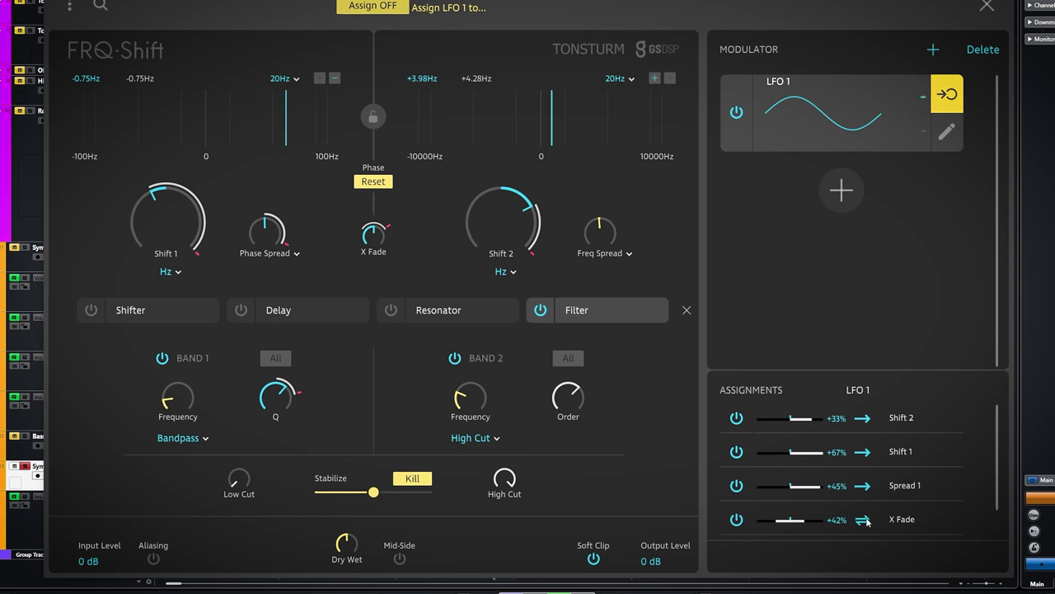
{"action": "left_click", "coordinate": [863, 519]}
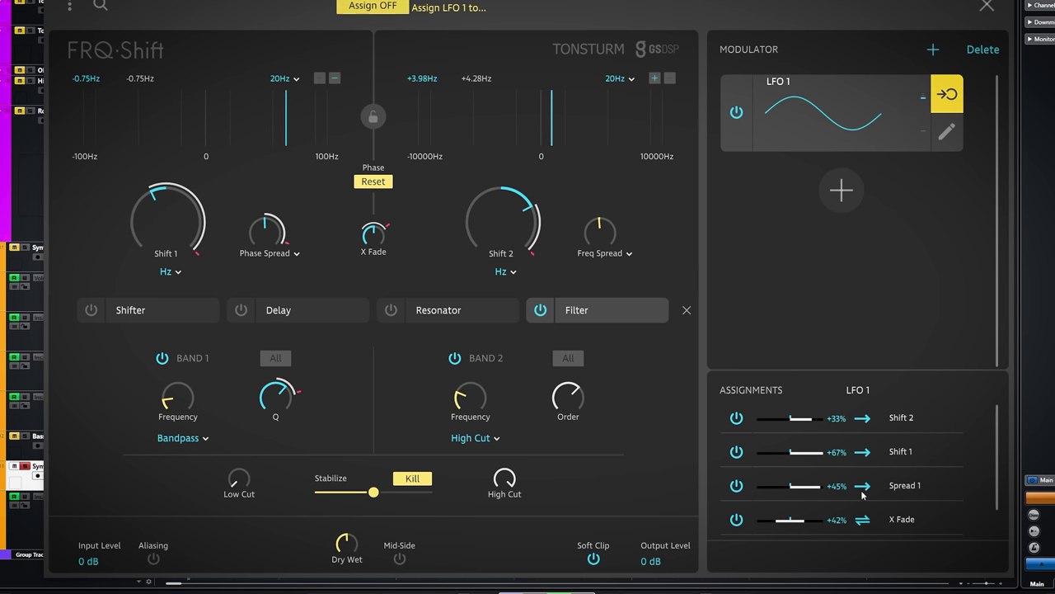
{"action": "left_click", "coordinate": [864, 485]}
{"action": "left_click", "coordinate": [863, 452]}
{"action": "left_click", "coordinate": [864, 418]}
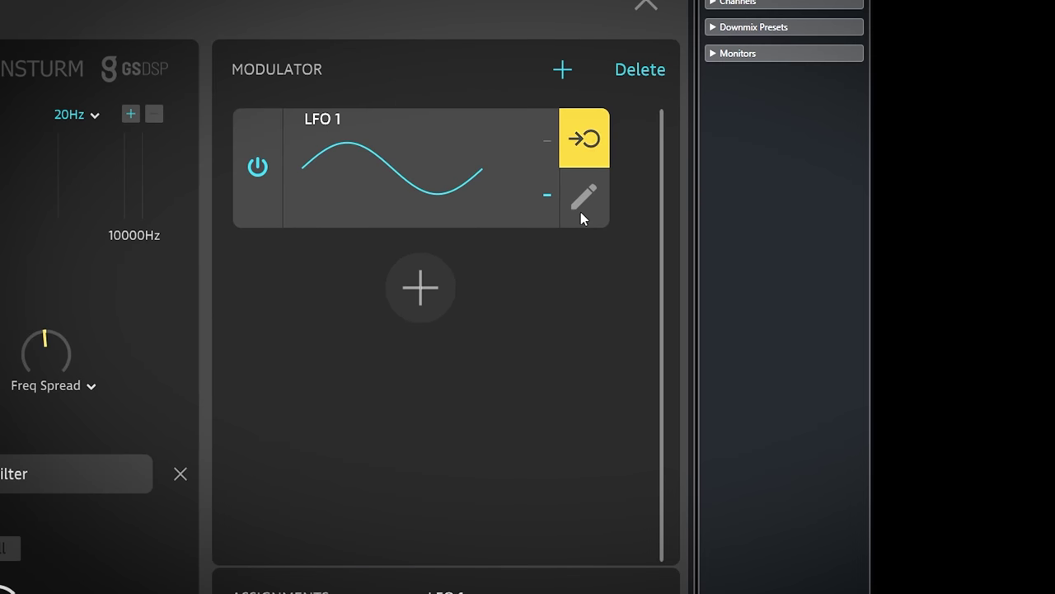
Step: Reshape LFO 1 into a sine skewed to about -16% with Phase raised, rate kept in Hz
{"action": "left_click", "coordinate": [947, 134]}
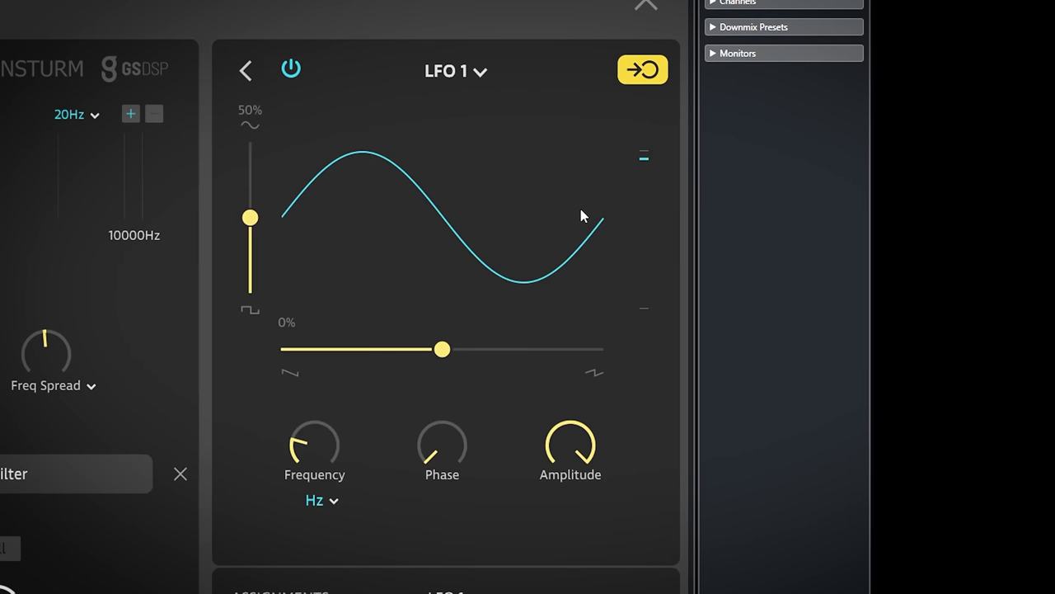
{"action": "mouse_move", "coordinate": [250, 217]}
{"action": "left_mouse_down"}
{"action": "mouse_move", "coordinate": [249, 150]}
{"action": "mouse_move", "coordinate": [250, 208]}
{"action": "left_mouse_up"}
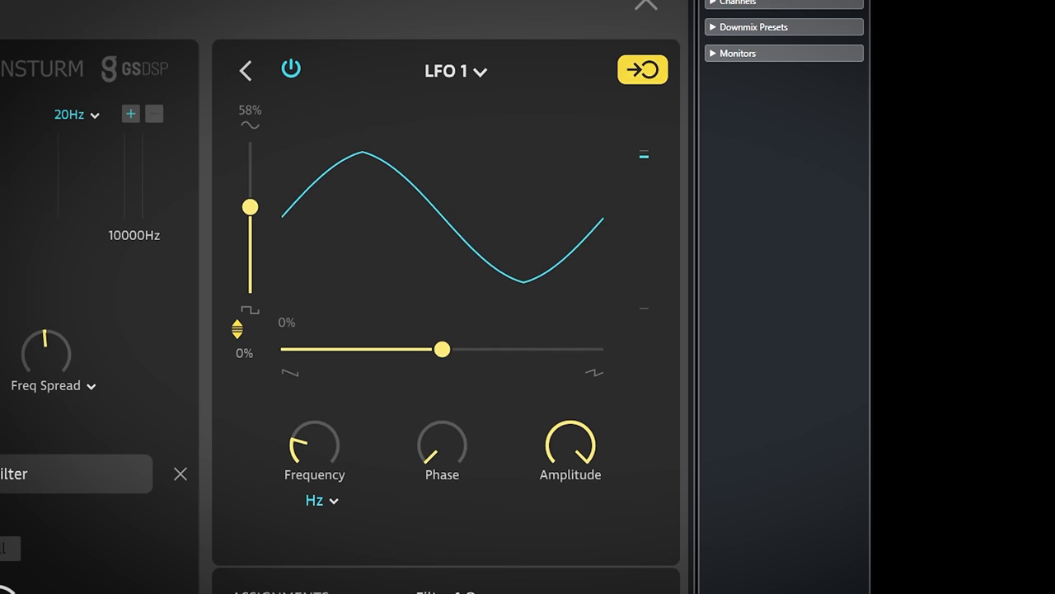
{"action": "mouse_move", "coordinate": [442, 350]}
{"action": "left_mouse_down"}
{"action": "mouse_move", "coordinate": [570, 349]}
{"action": "mouse_move", "coordinate": [453, 349]}
{"action": "left_mouse_up"}
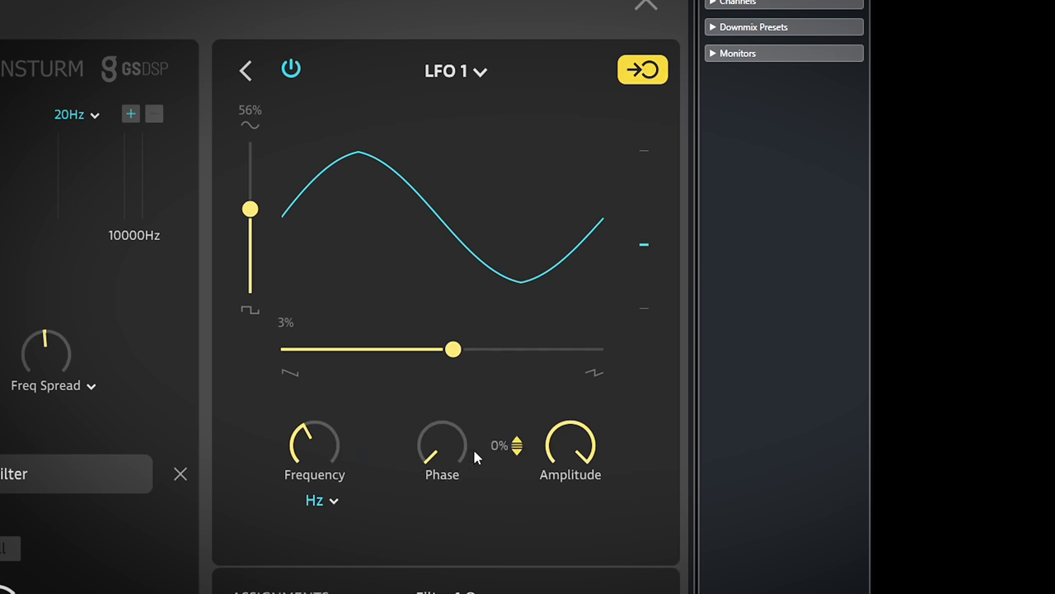
{"action": "mouse_move", "coordinate": [442, 445]}
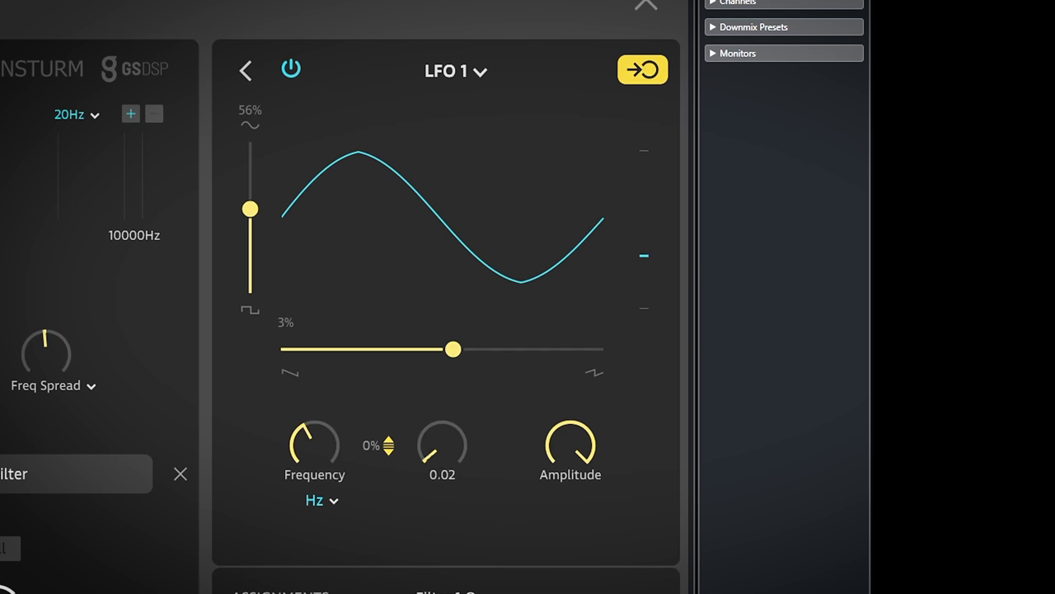
{"action": "left_click", "coordinate": [338, 499]}
{"action": "left_click", "coordinate": [312, 521]}
{"action": "mouse_move", "coordinate": [576, 456]}
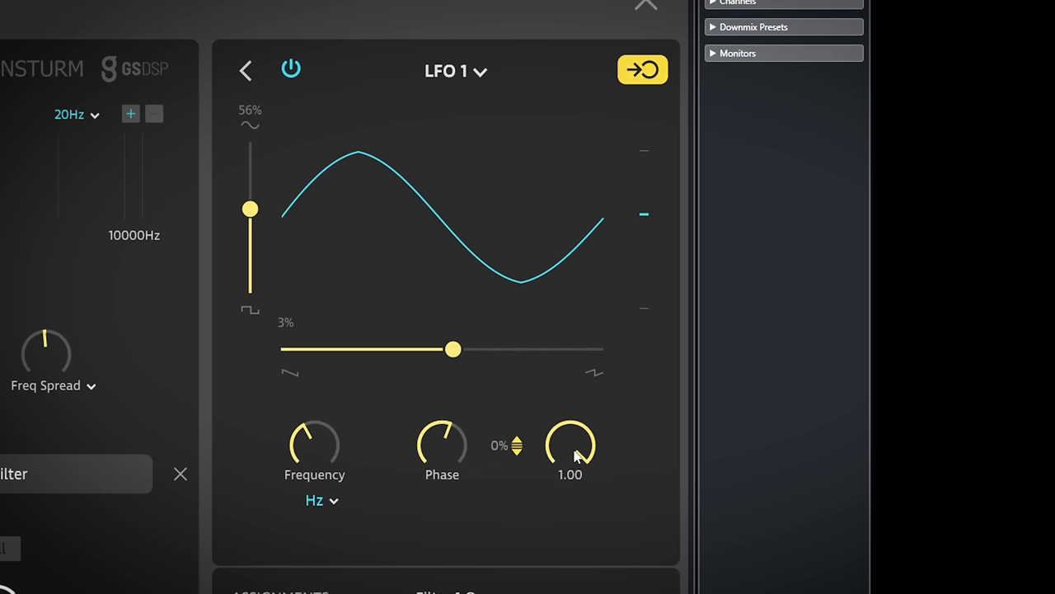
{"action": "left_click_drag", "start_coordinate": [453, 349], "coordinate": [486, 349]}
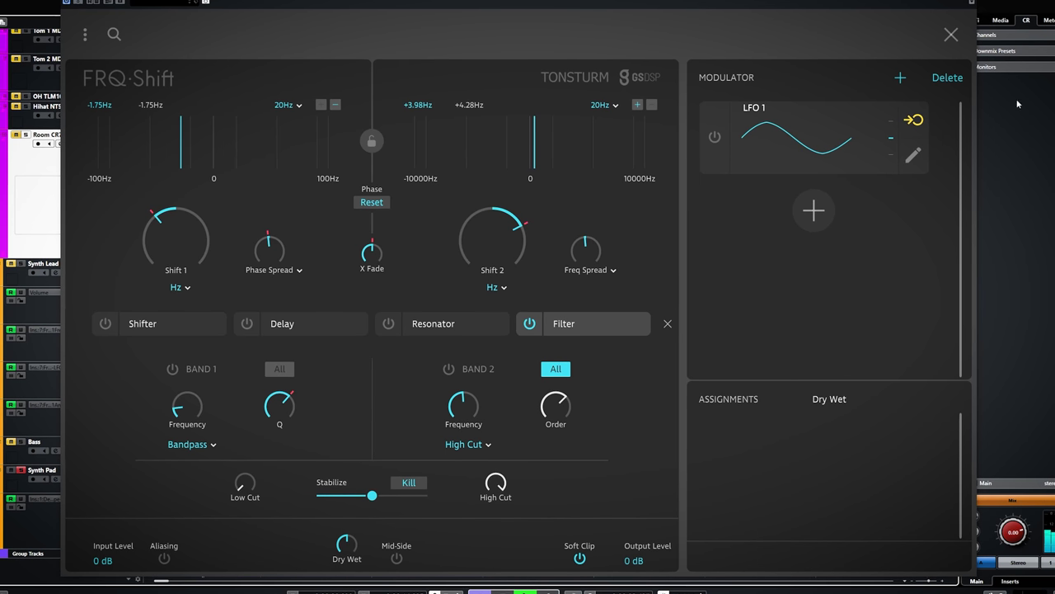
Step: Add a Custom LFO and modulate Band 2 Frequency with it at +90% depth
{"action": "left_click", "coordinate": [814, 206]}
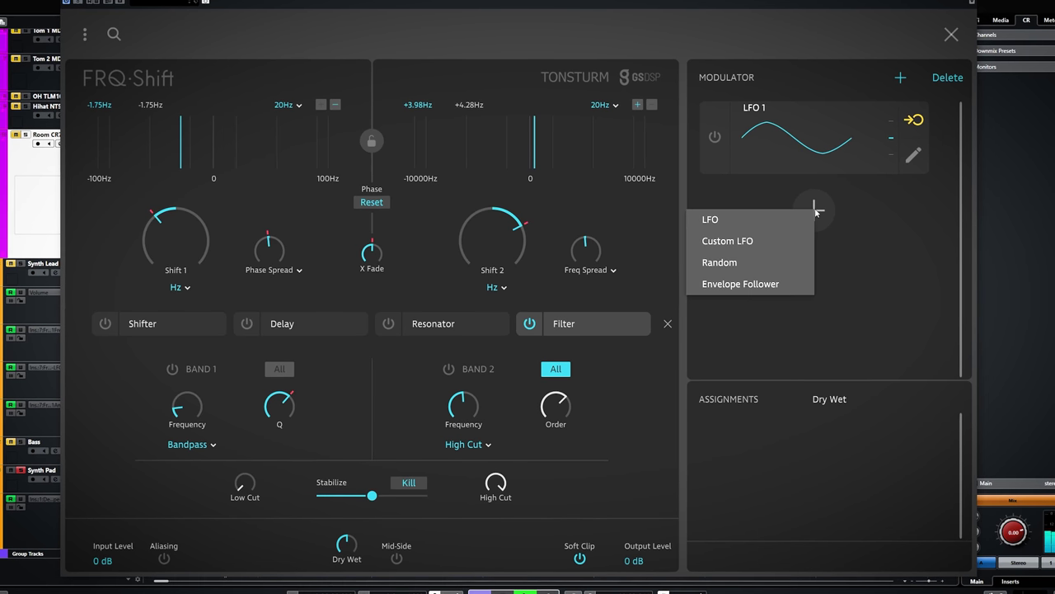
{"action": "left_click", "coordinate": [747, 245]}
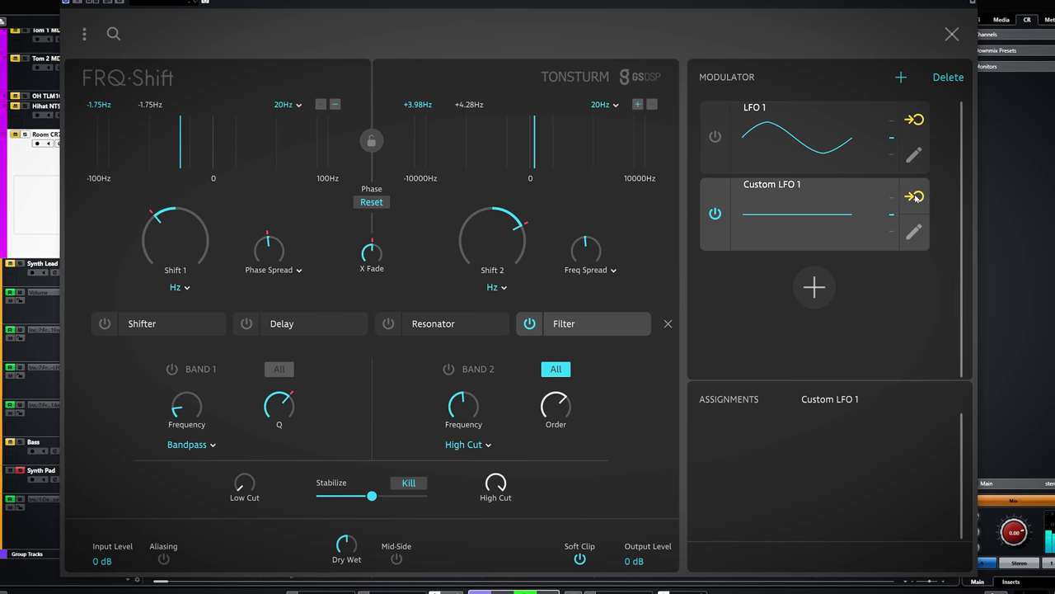
{"action": "left_click", "coordinate": [915, 196]}
{"action": "left_click", "coordinate": [462, 404]}
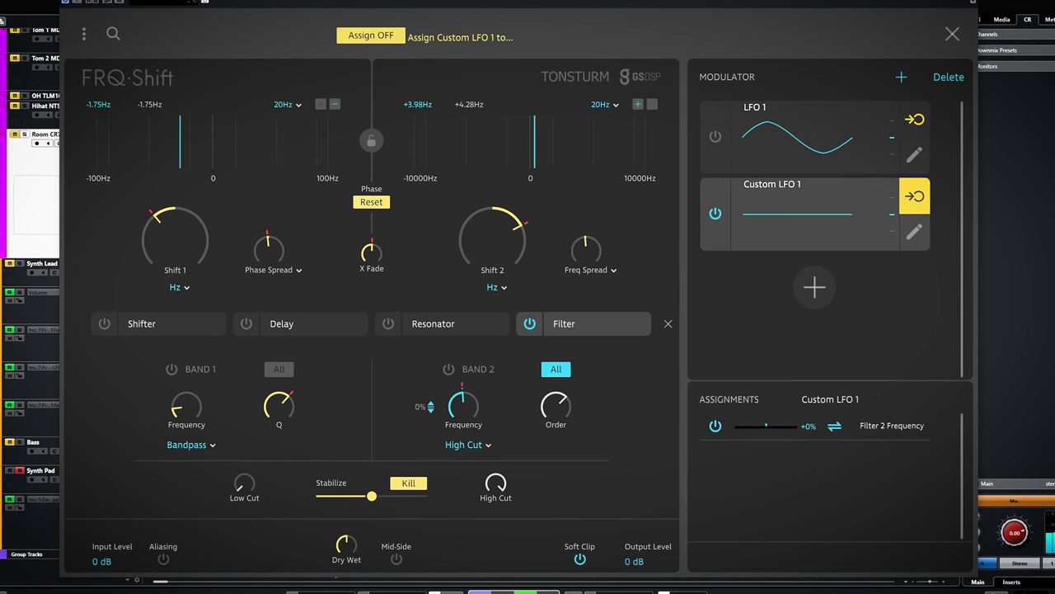
{"action": "left_click_drag", "start_coordinate": [429, 406], "coordinate": [453, 380]}
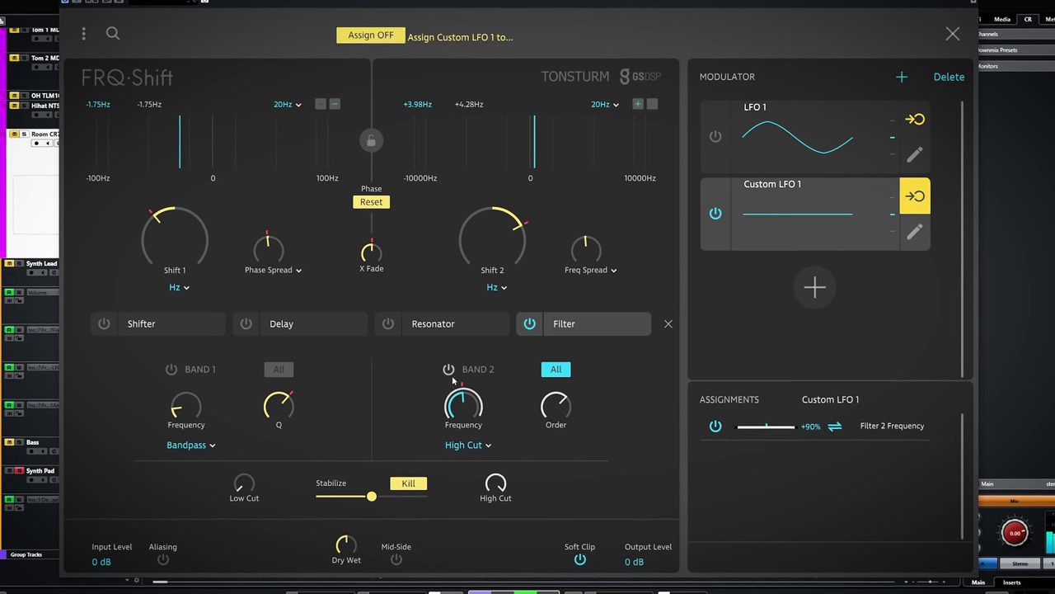
{"action": "left_click", "coordinate": [922, 196]}
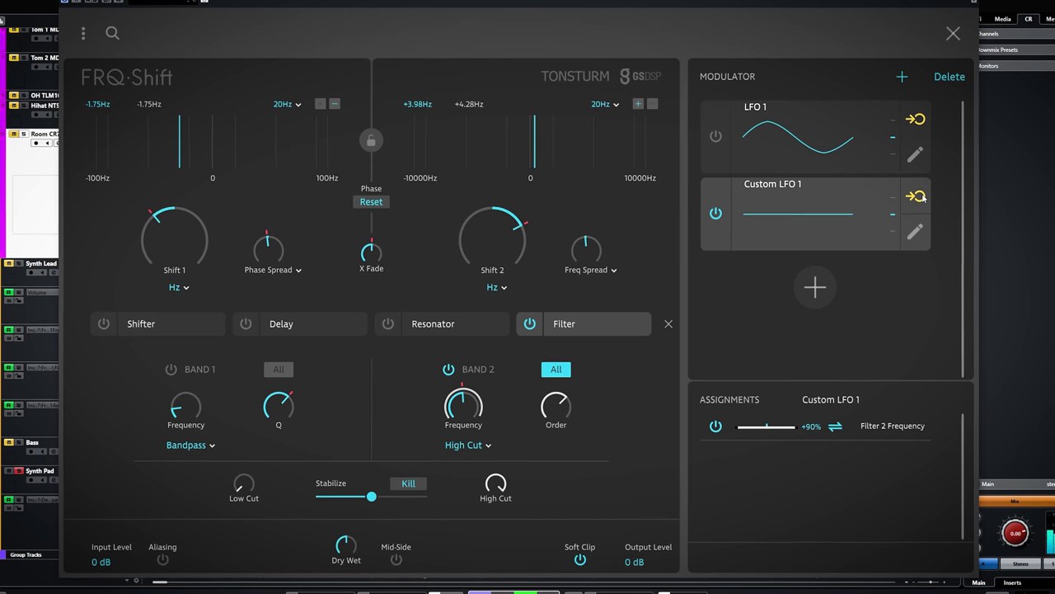
{"action": "left_click", "coordinate": [347, 545]}
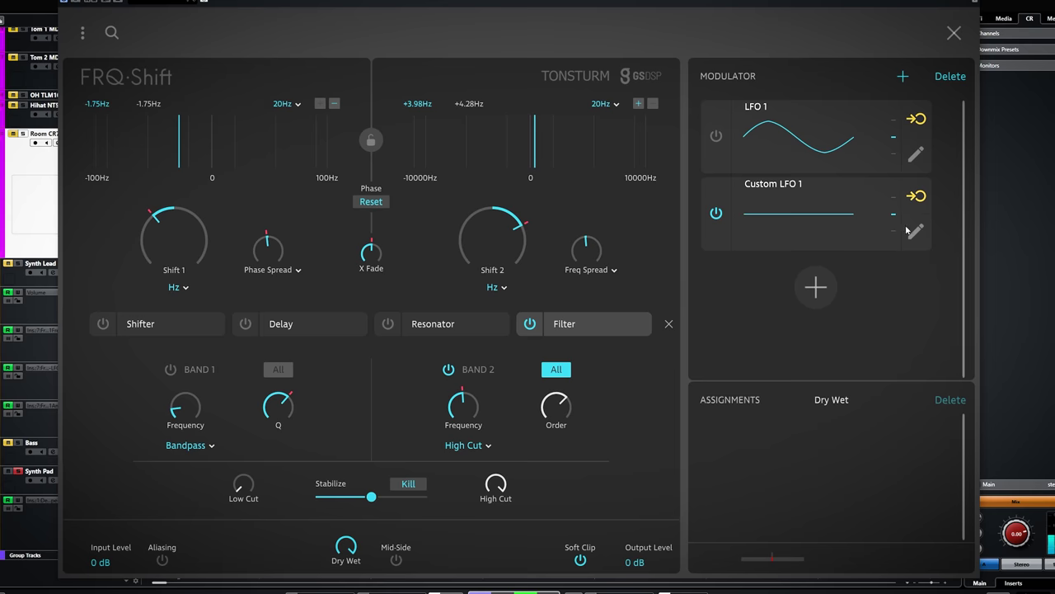
{"action": "left_click", "coordinate": [912, 230]}
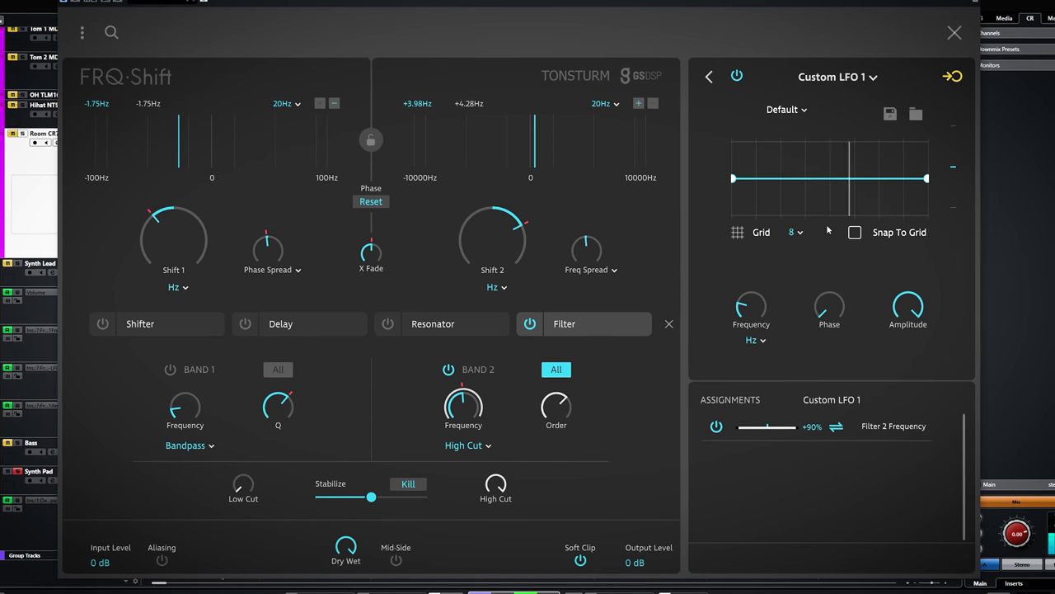
Step: Set a 4-division grid, load Factory '09 Ramped Up 4' and curve its first ramp concave
{"action": "left_click", "coordinate": [799, 235]}
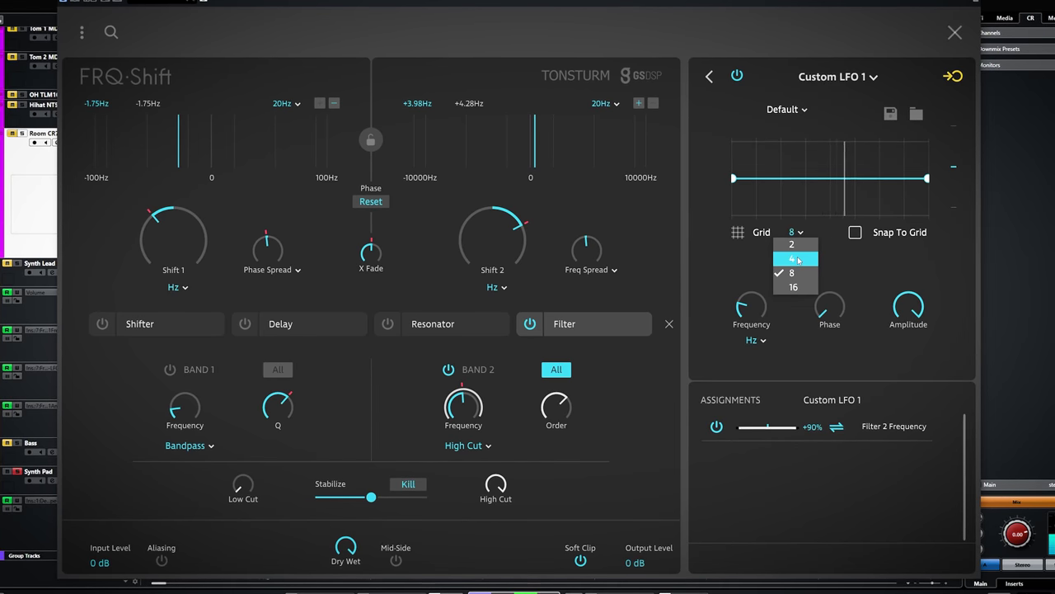
{"action": "left_click", "coordinate": [797, 259]}
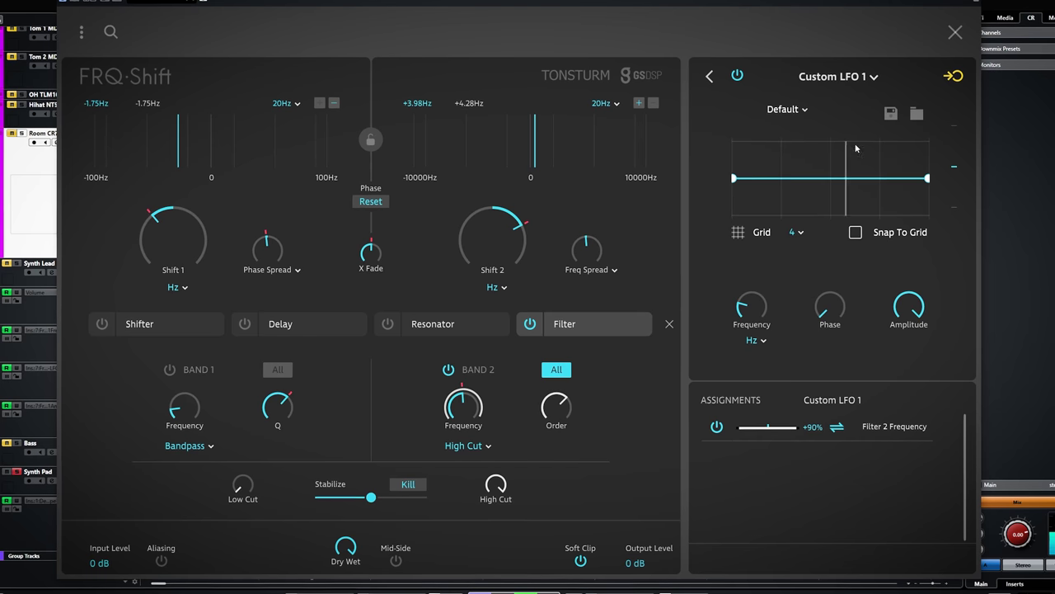
{"action": "left_click", "coordinate": [785, 109]}
{"action": "mouse_move", "coordinate": [791, 121]}
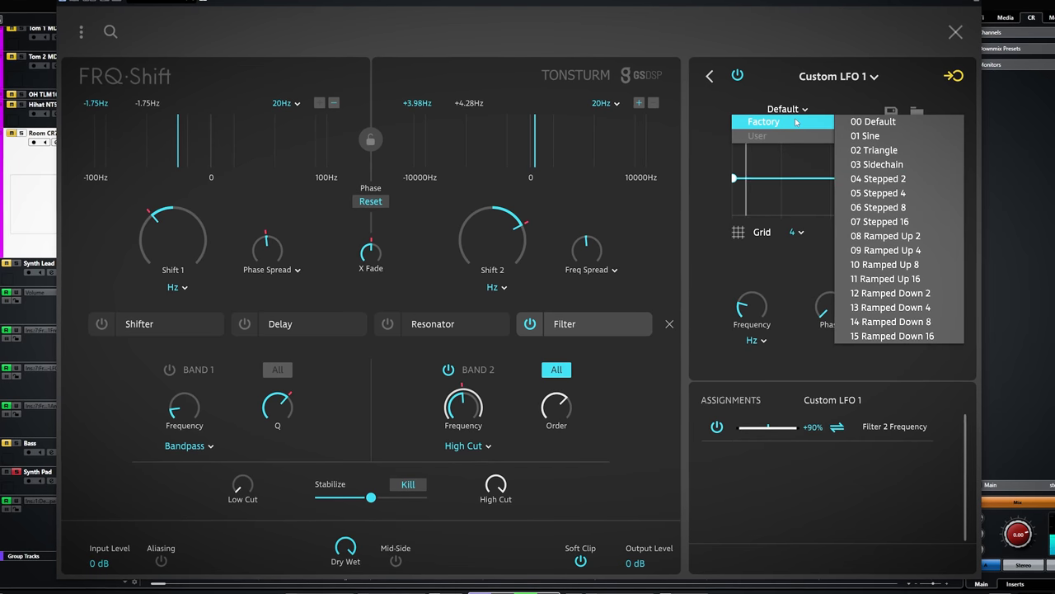
{"action": "left_click", "coordinate": [879, 250]}
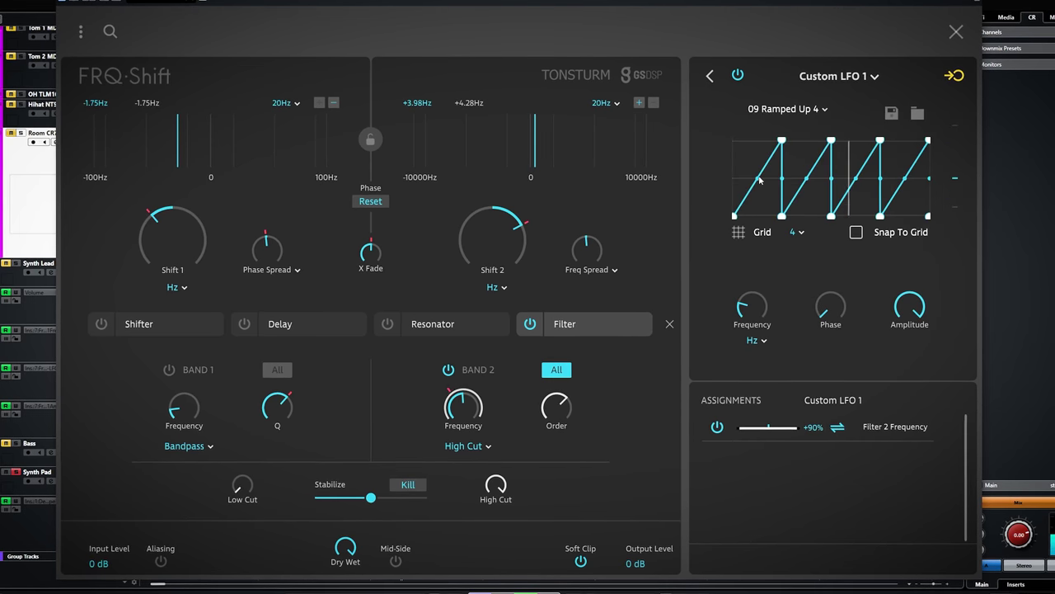
{"action": "left_click_drag", "start_coordinate": [759, 180], "coordinate": [908, 199]}
Step: Switch Custom LFO 1's rate unit to tempo-synced BPM Regular
{"action": "left_click", "coordinate": [763, 339]}
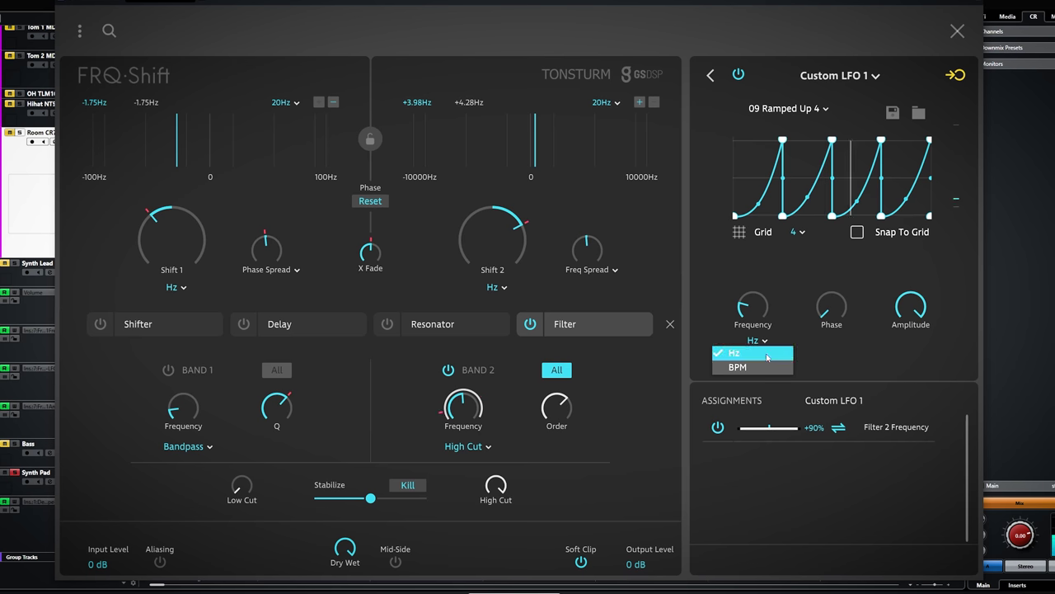
{"action": "mouse_move", "coordinate": [768, 366]}
{"action": "left_click", "coordinate": [833, 339]}
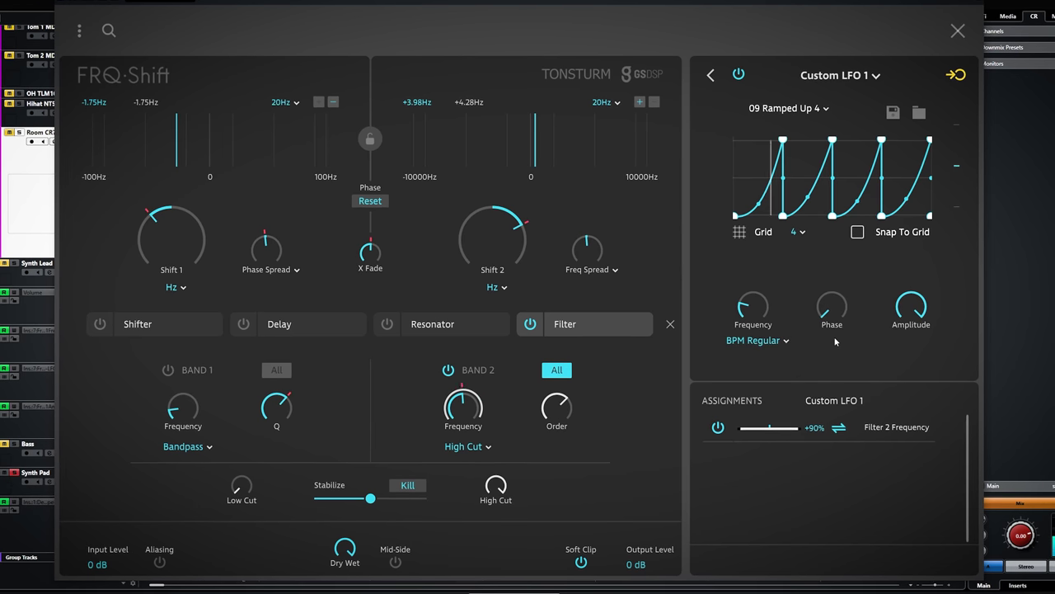
{"action": "left_click", "coordinate": [748, 310]}
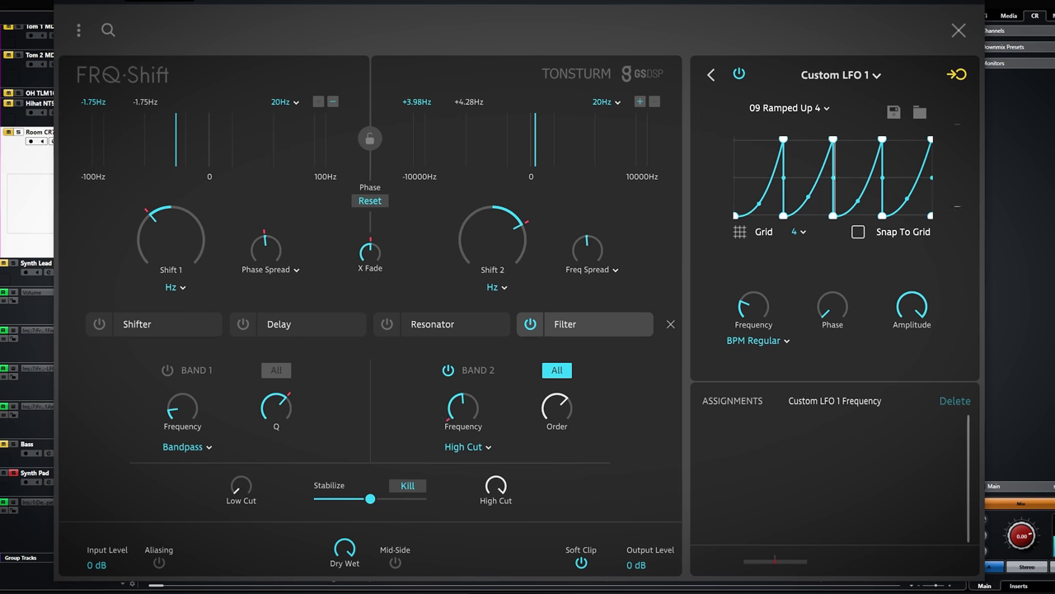
{"action": "scroll", "coordinate": [14, 117], "scroll_direction": "up", "scroll_amount": 5}
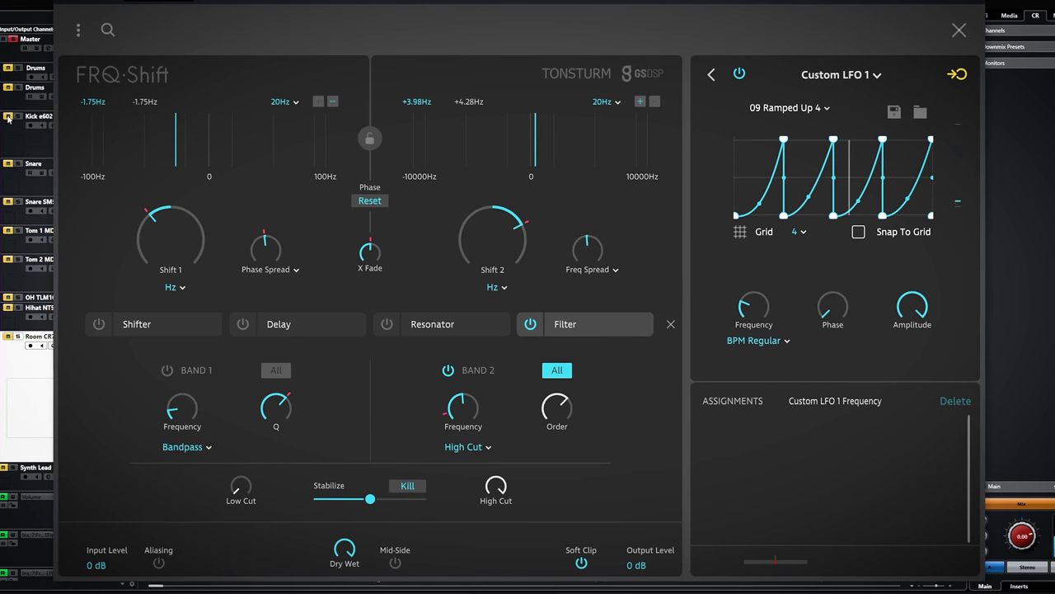
Step: Create Random 1 by choosing Random from the modulator-type menu
{"action": "left_click", "coordinate": [8, 118]}
{"action": "mouse_move", "coordinate": [732, 301]}
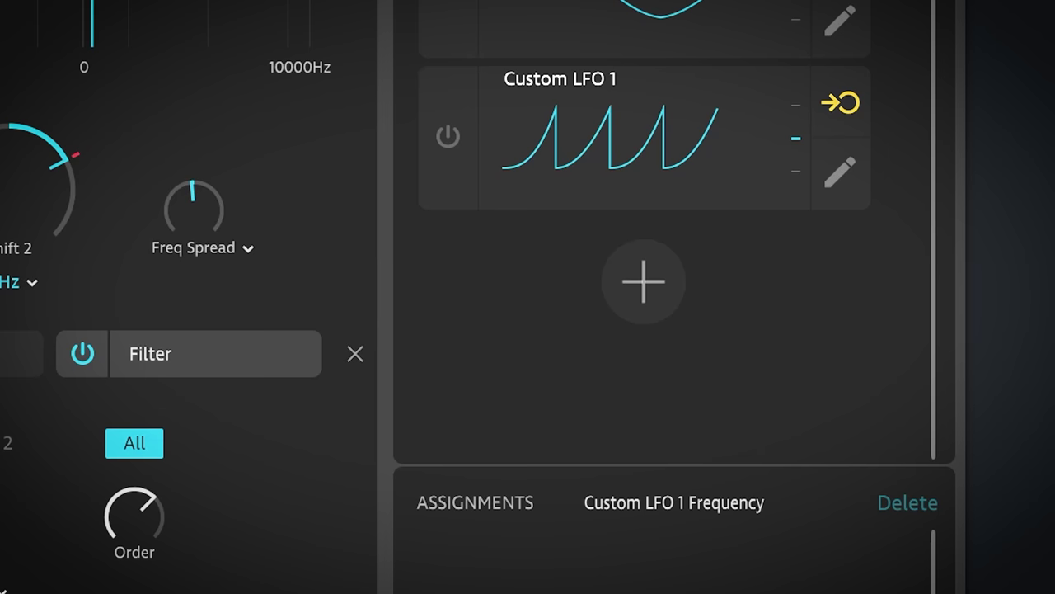
{"action": "left_click", "coordinate": [644, 282]}
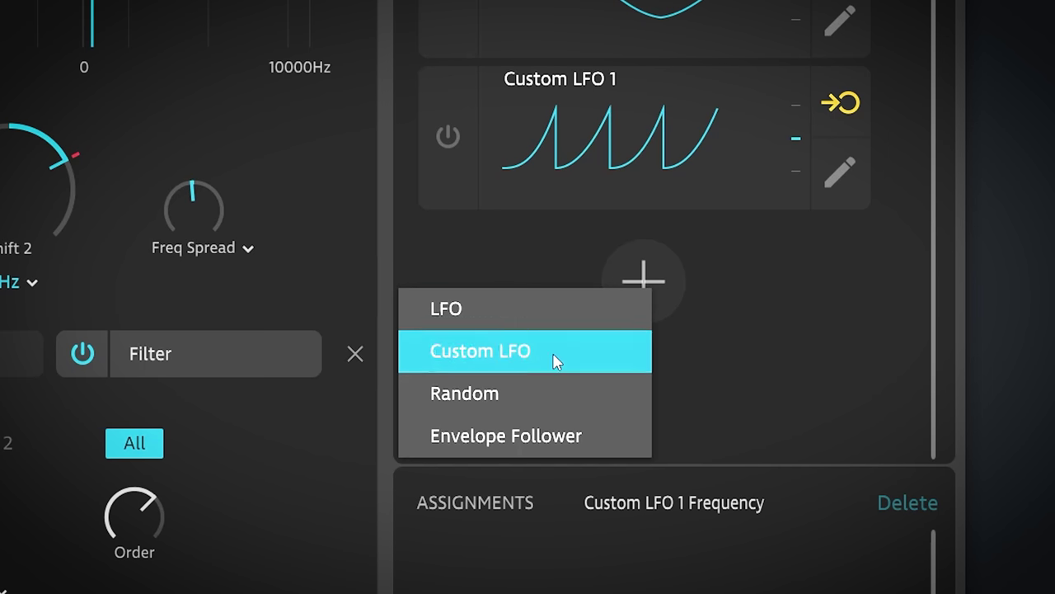
{"action": "left_click", "coordinate": [516, 393]}
Step: Assign Random 1 to Phase Spread, Shift 2 and Freq Spread
{"action": "left_click", "coordinate": [841, 255]}
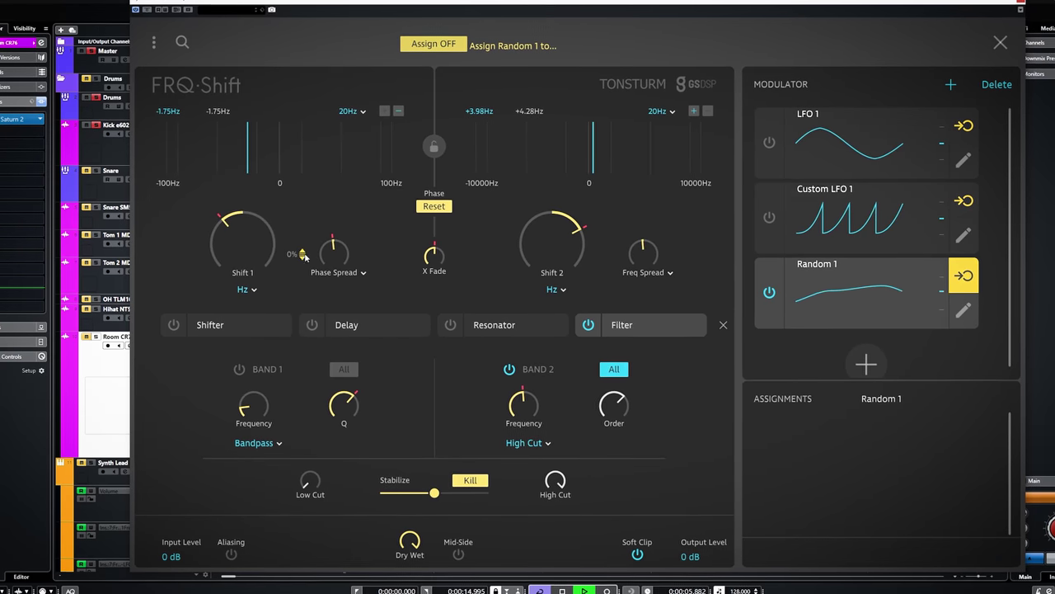
{"action": "left_click", "coordinate": [332, 251]}
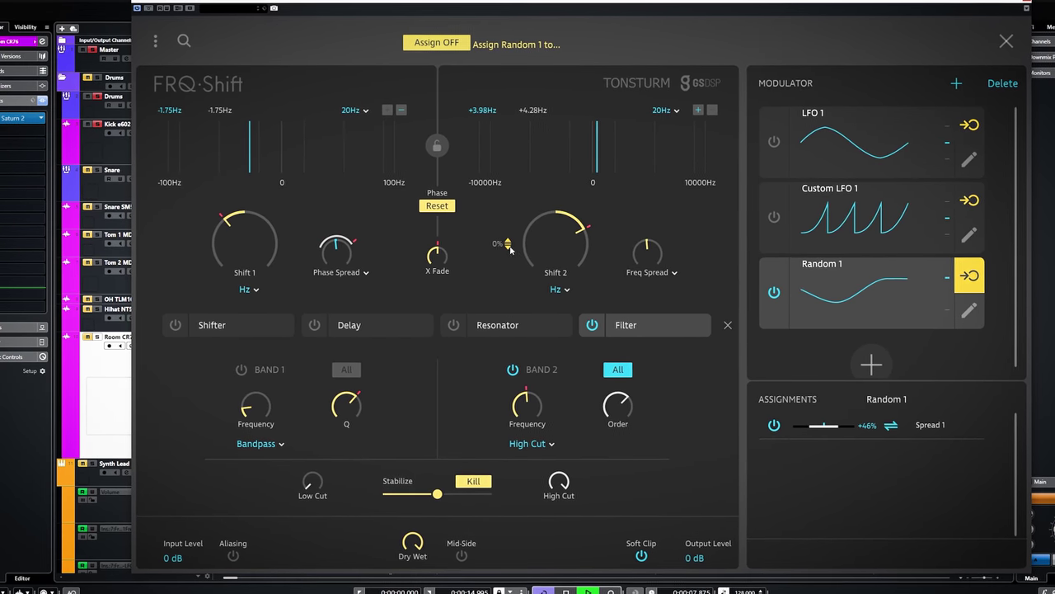
{"action": "left_click", "coordinate": [507, 237]}
{"action": "left_click", "coordinate": [658, 251]}
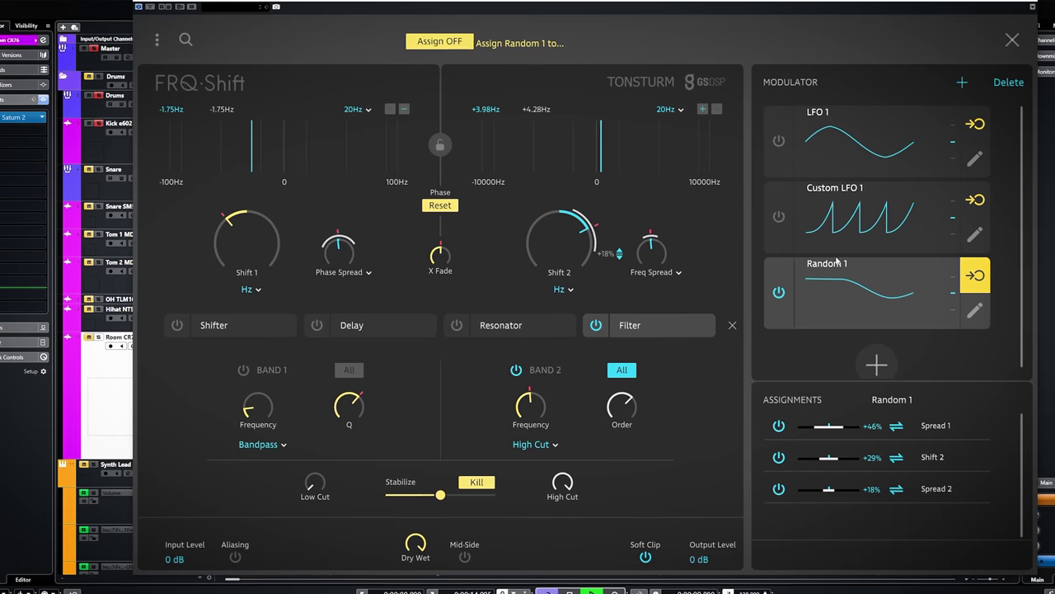
Step: Set Random 1 to S&H type with Normal distribution and raise its Smooth
{"action": "left_click", "coordinate": [973, 312]}
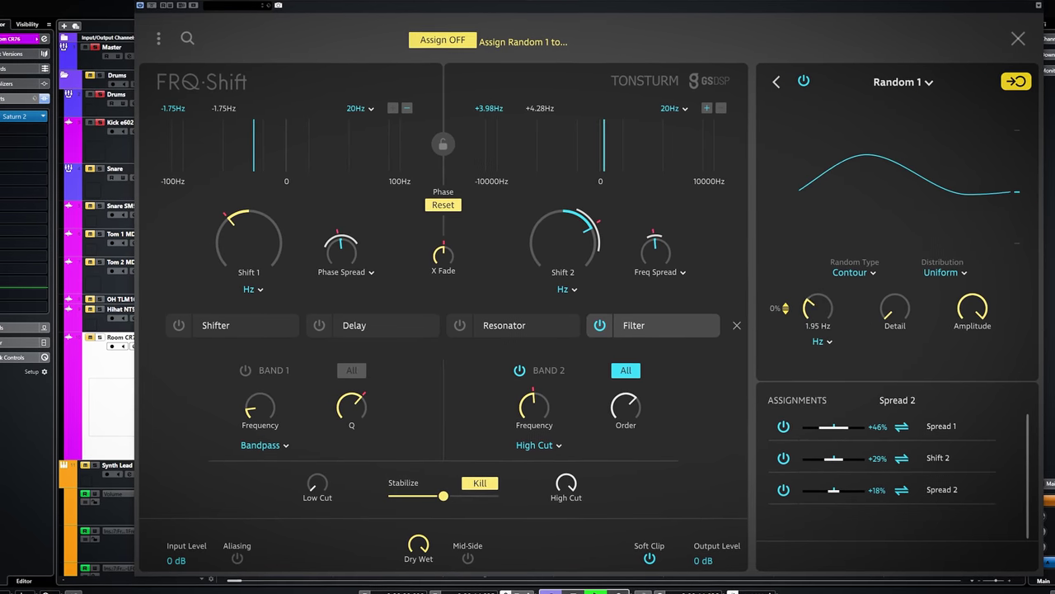
{"action": "left_click", "coordinate": [867, 274]}
{"action": "left_click", "coordinate": [854, 297]}
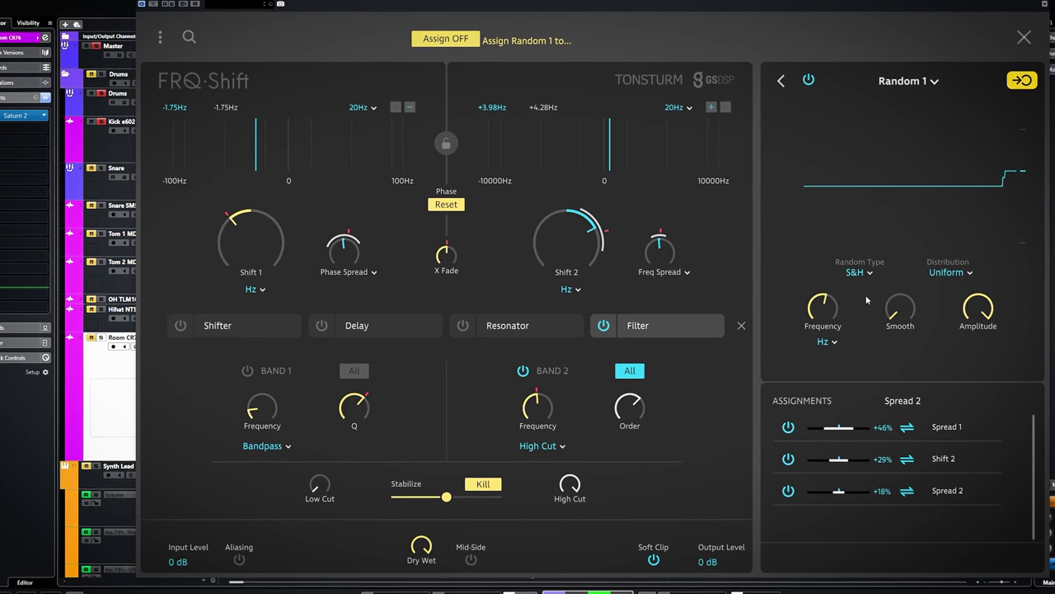
{"action": "left_click", "coordinate": [954, 272]}
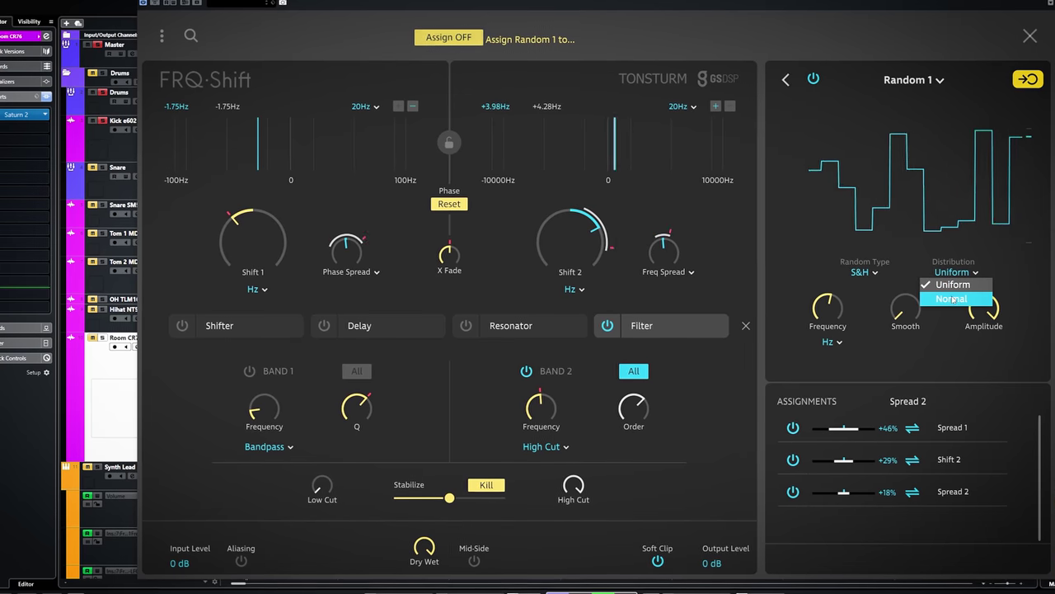
{"action": "left_click", "coordinate": [954, 299]}
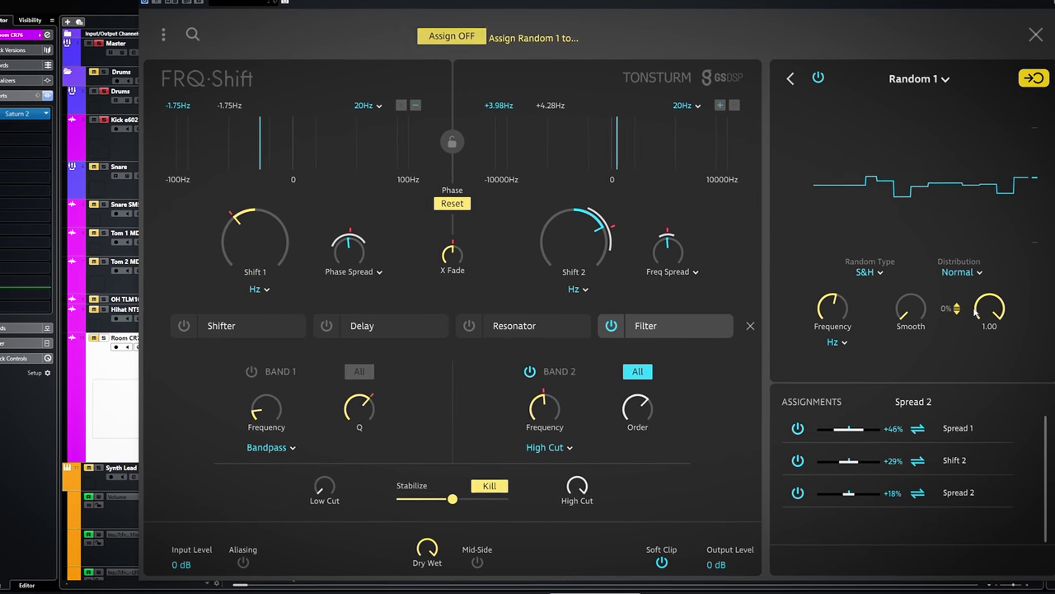
{"action": "left_click_drag", "start_coordinate": [908, 308], "coordinate": [880, 302]}
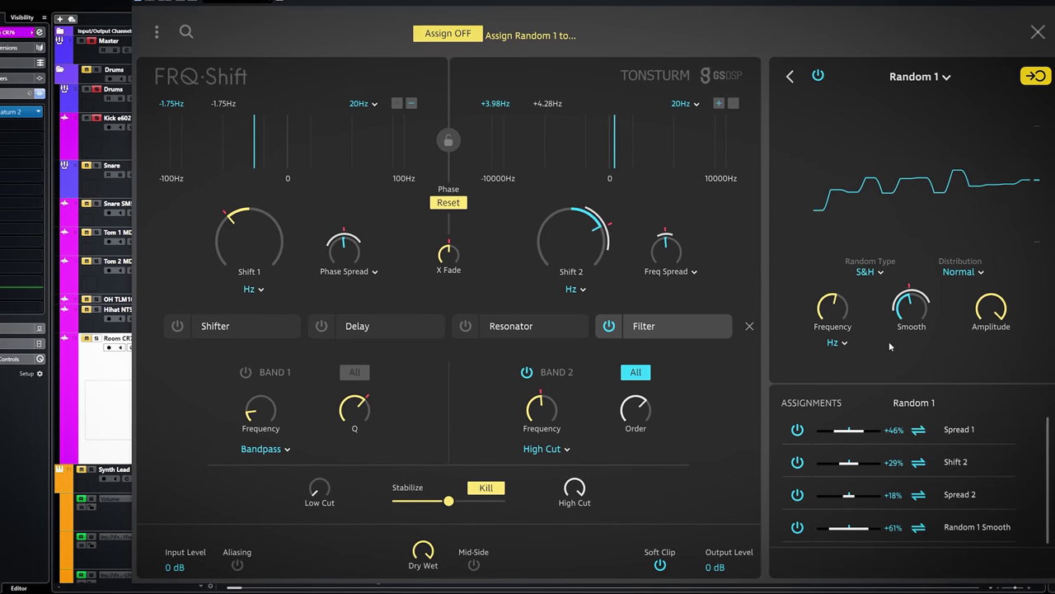
Step: Make Random 1's Shift 2 modulation one-directional
{"action": "left_click", "coordinate": [919, 462]}
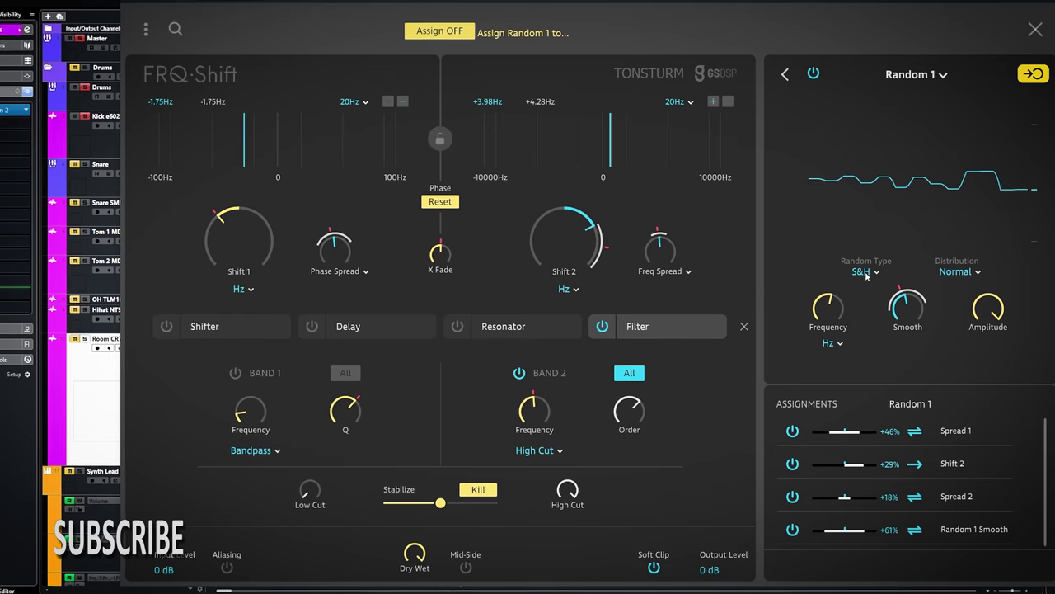
{"action": "left_click", "coordinate": [1036, 75]}
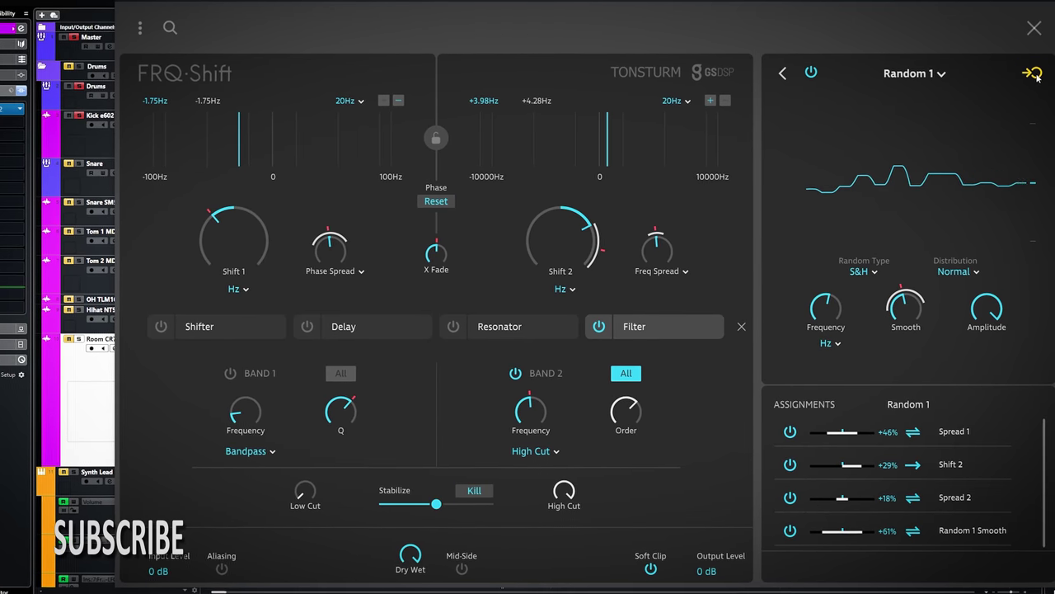
{"action": "left_click", "coordinate": [1036, 75]}
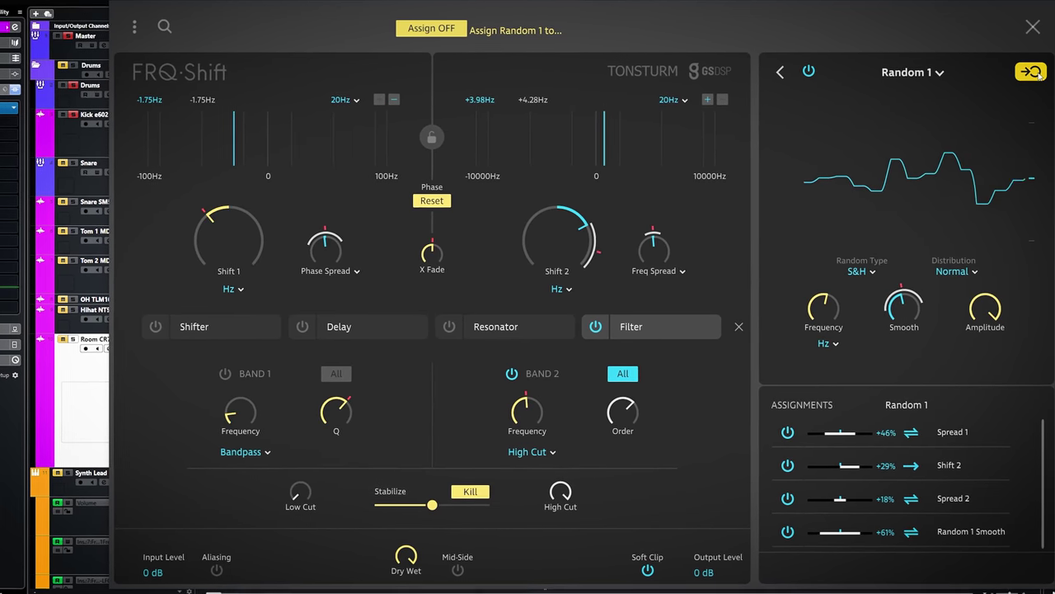
{"action": "left_click", "coordinate": [778, 78]}
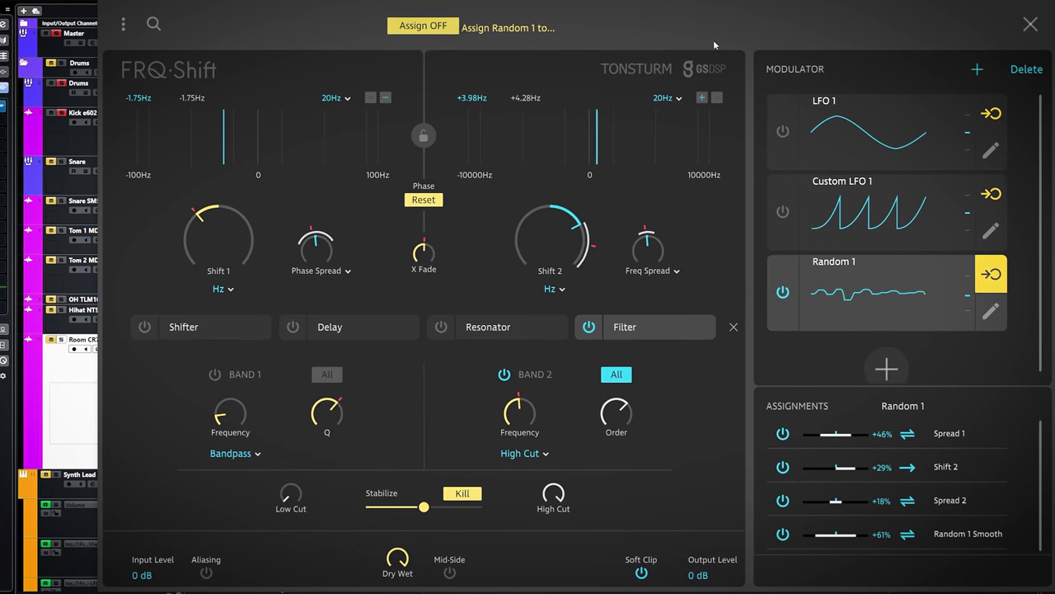
Step: Set the Shift 2 range to 1000Hz and the Shift 1 range to 100Hz
{"action": "left_click", "coordinate": [672, 97]}
{"action": "left_click", "coordinate": [670, 200]}
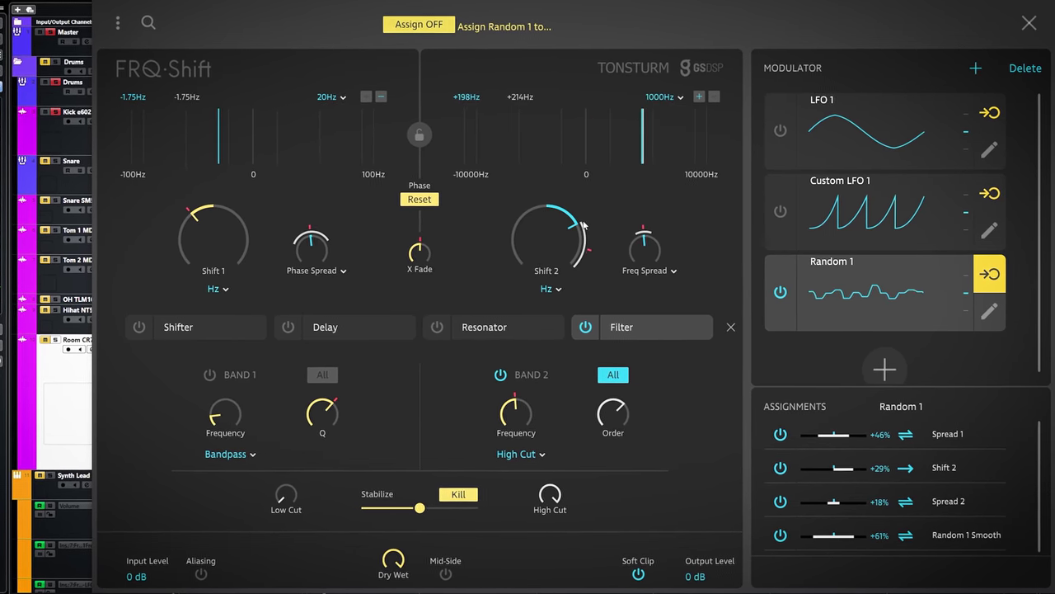
{"action": "mouse_move", "coordinate": [558, 236]}
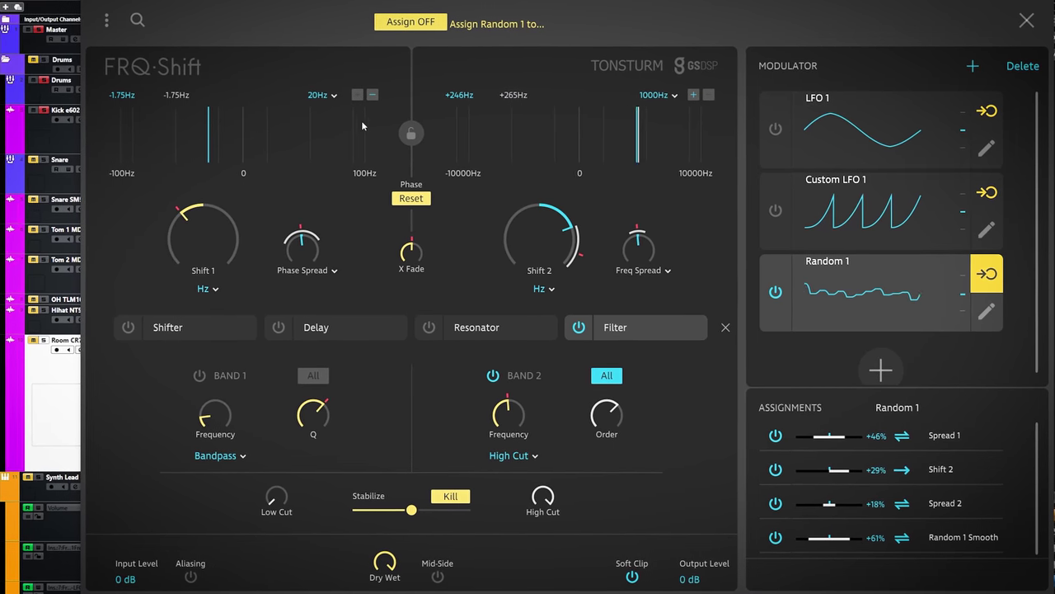
{"action": "left_click", "coordinate": [329, 96]}
{"action": "left_click", "coordinate": [319, 132]}
{"action": "mouse_move", "coordinate": [206, 239]}
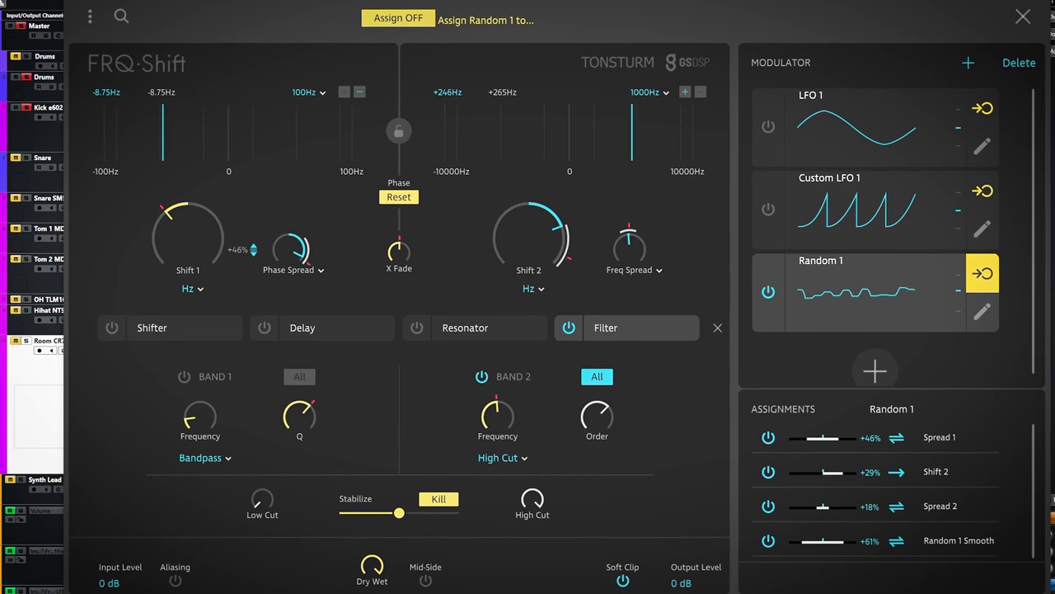
Step: Modulate the Delay Time knob with Random 1
{"action": "left_click", "coordinate": [262, 328]}
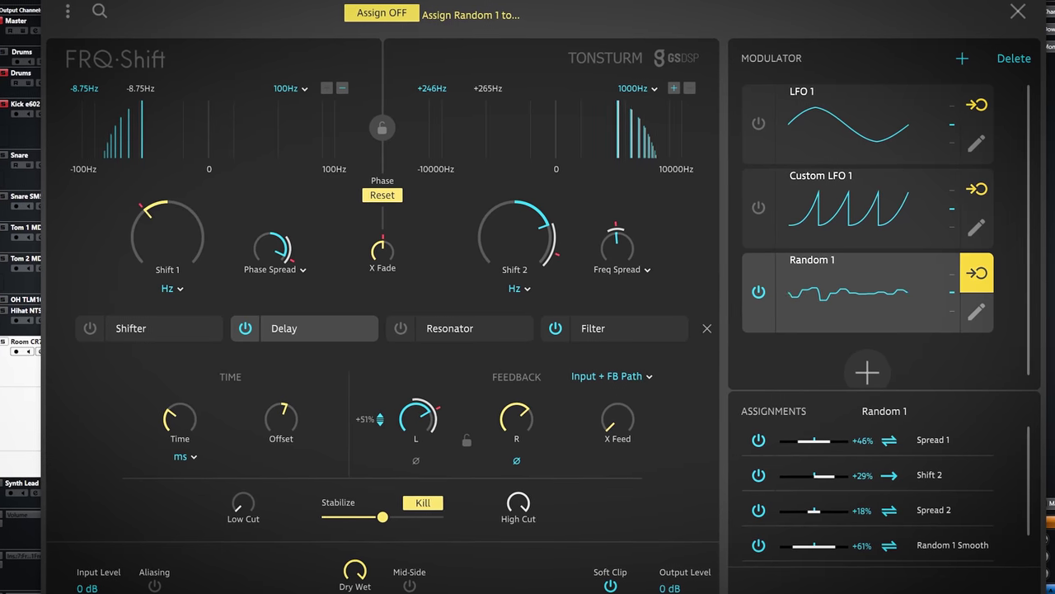
{"action": "left_click_drag", "start_coordinate": [162, 434], "coordinate": [162, 395]}
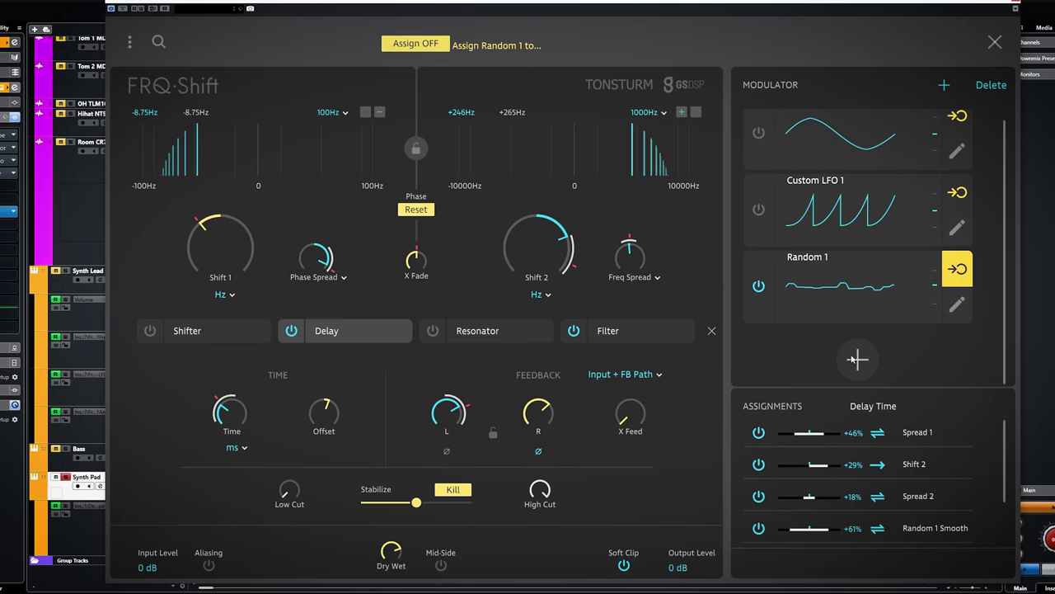
{"action": "left_click", "coordinate": [851, 375]}
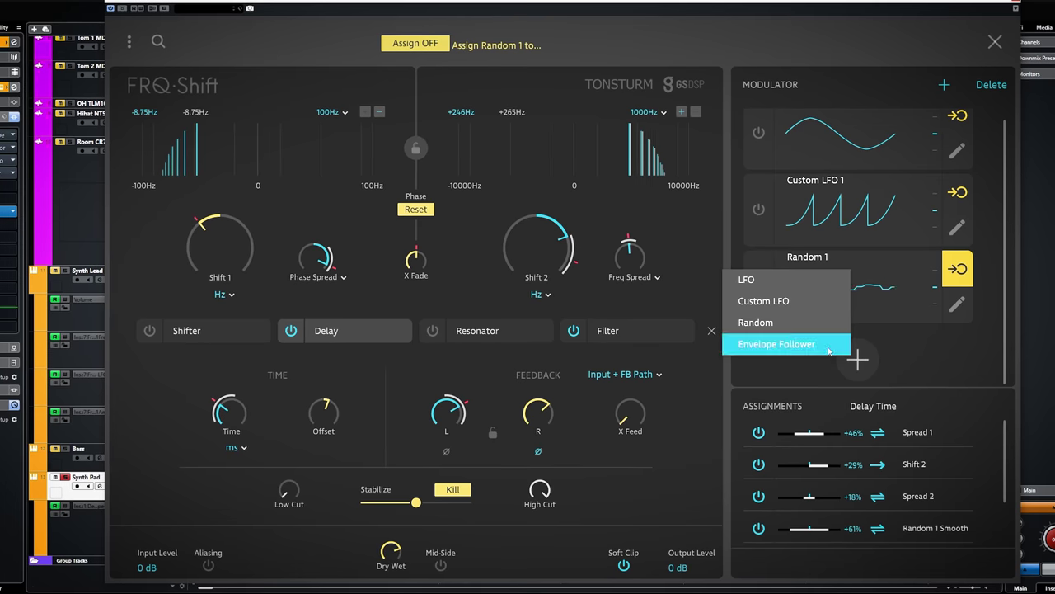
Step: Close FRQ-Shift, arm the Bass track for recording and disarm Synth Pad
{"action": "left_click", "coordinate": [928, 361]}
{"action": "left_click", "coordinate": [995, 41]}
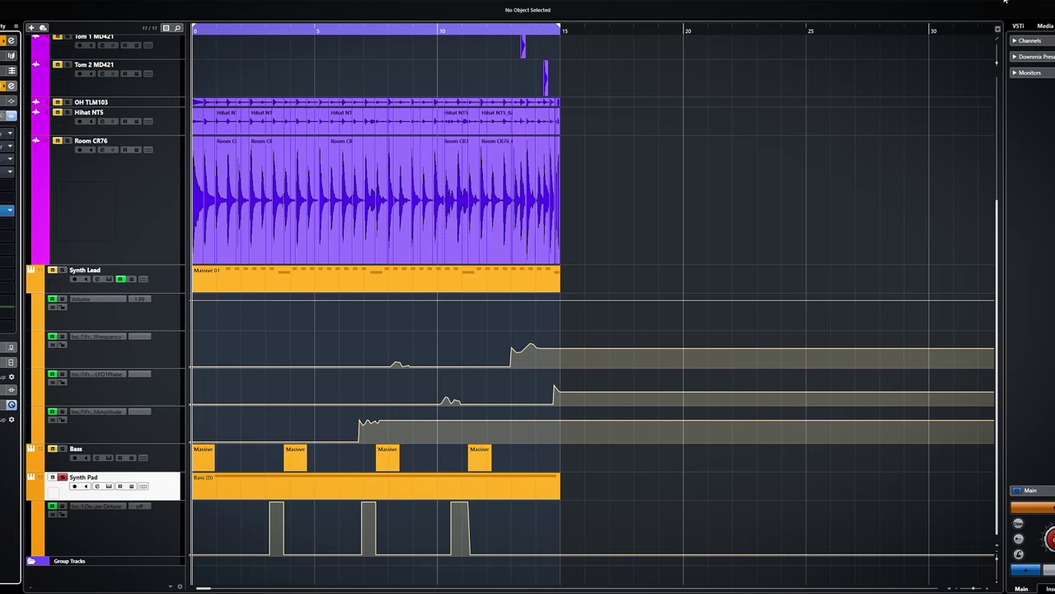
{"action": "key", "text": "Up"}
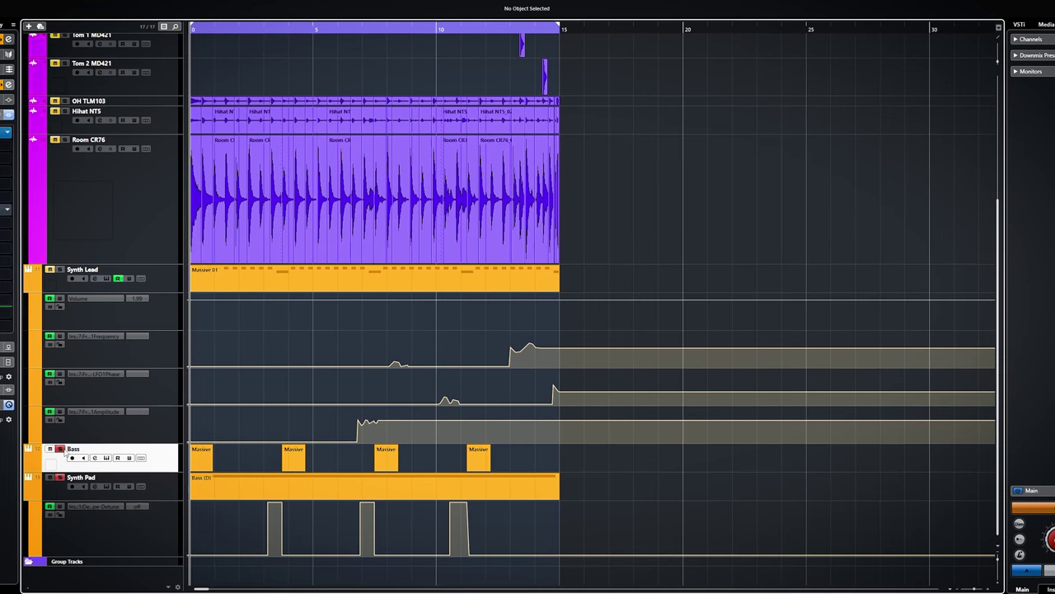
{"action": "left_click", "coordinate": [60, 478]}
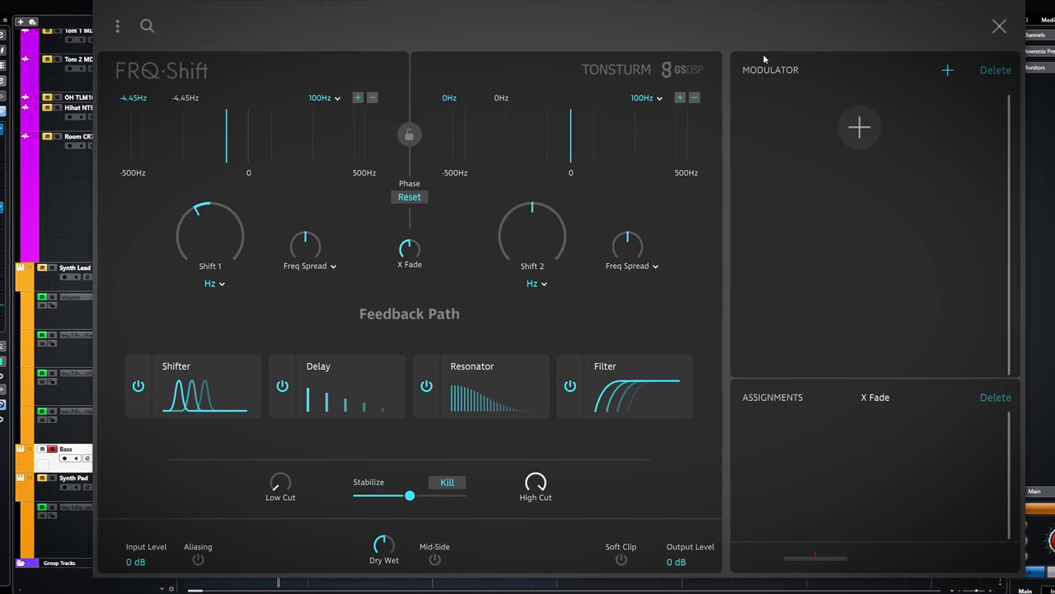
Step: Add an Envelope Follower modulator to the Modulator panel
{"action": "left_click", "coordinate": [860, 126]}
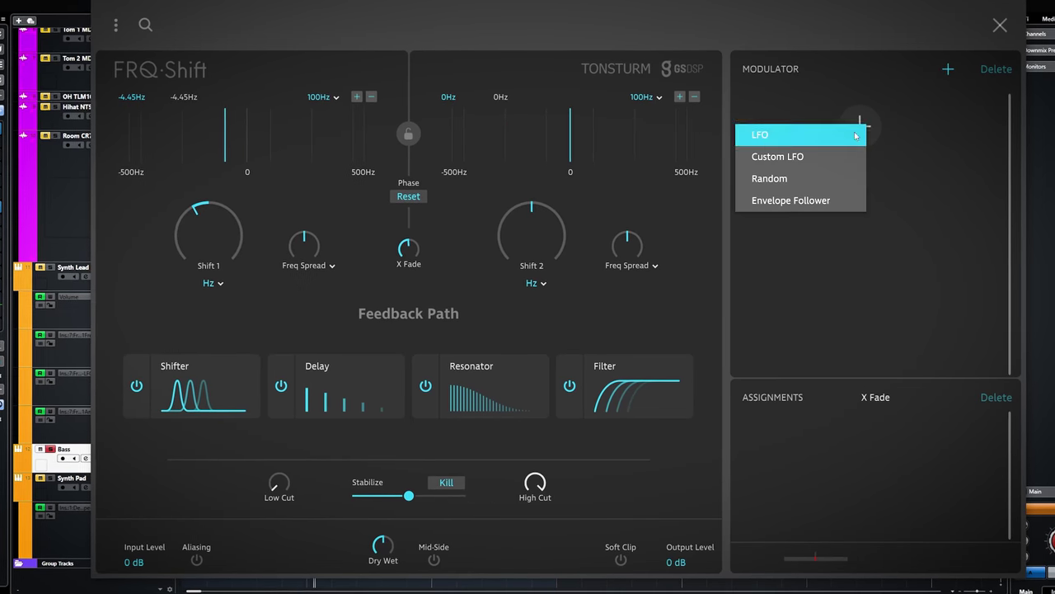
{"action": "left_click", "coordinate": [825, 201]}
{"action": "left_click", "coordinate": [961, 147]}
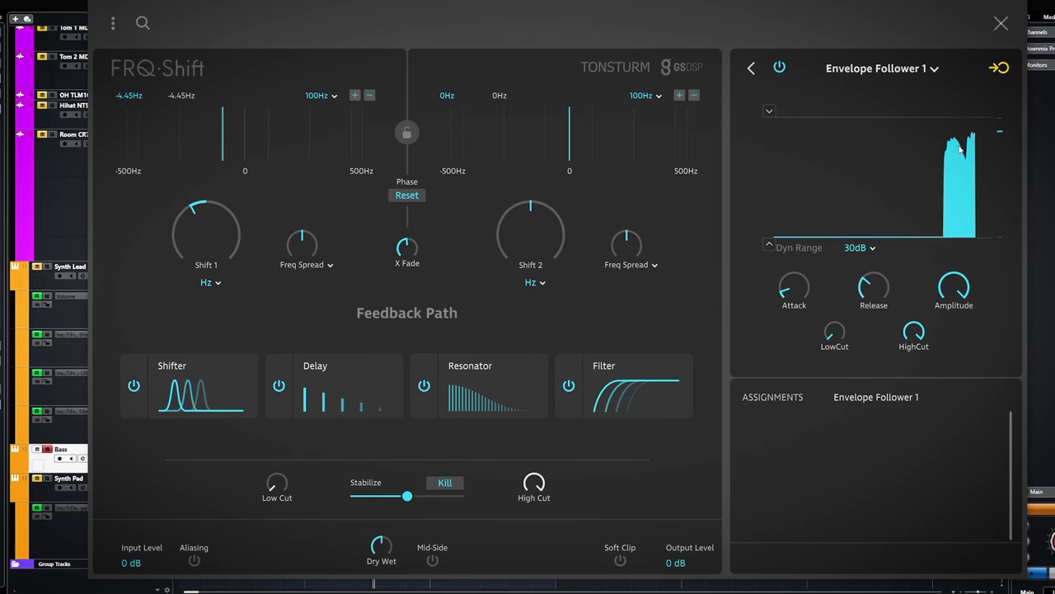
{"action": "left_click", "coordinate": [752, 67]}
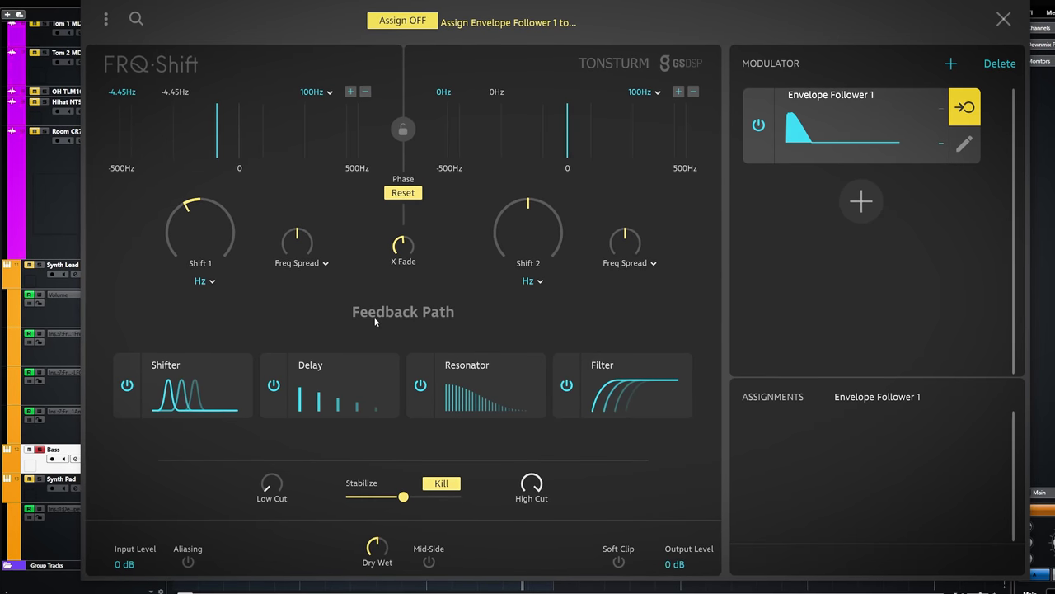
Step: Route Envelope Follower 1 to Band 2 Frequency at +56% and Dry Wet at +12%
{"action": "left_click", "coordinate": [618, 399]}
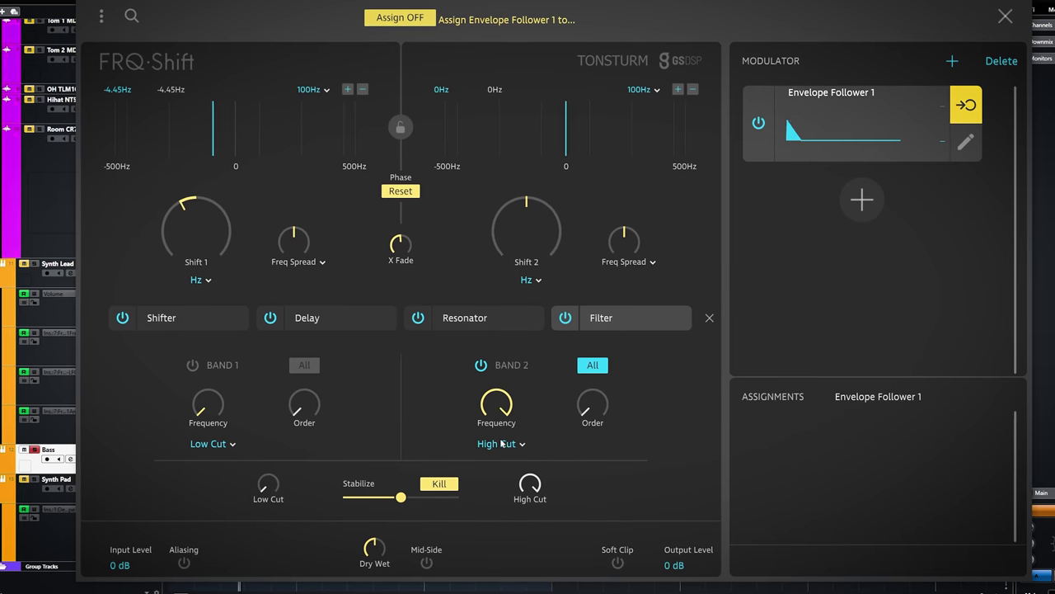
{"action": "left_click", "coordinate": [497, 403]}
{"action": "left_click_drag", "start_coordinate": [463, 407], "coordinate": [462, 371]}
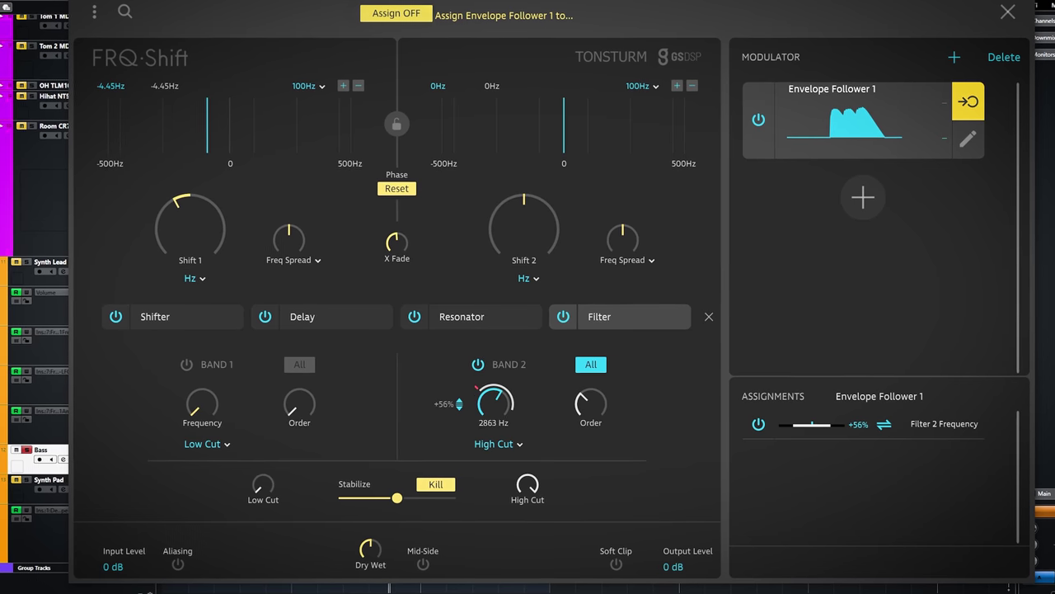
{"action": "left_click_drag", "start_coordinate": [352, 565], "coordinate": [352, 562]}
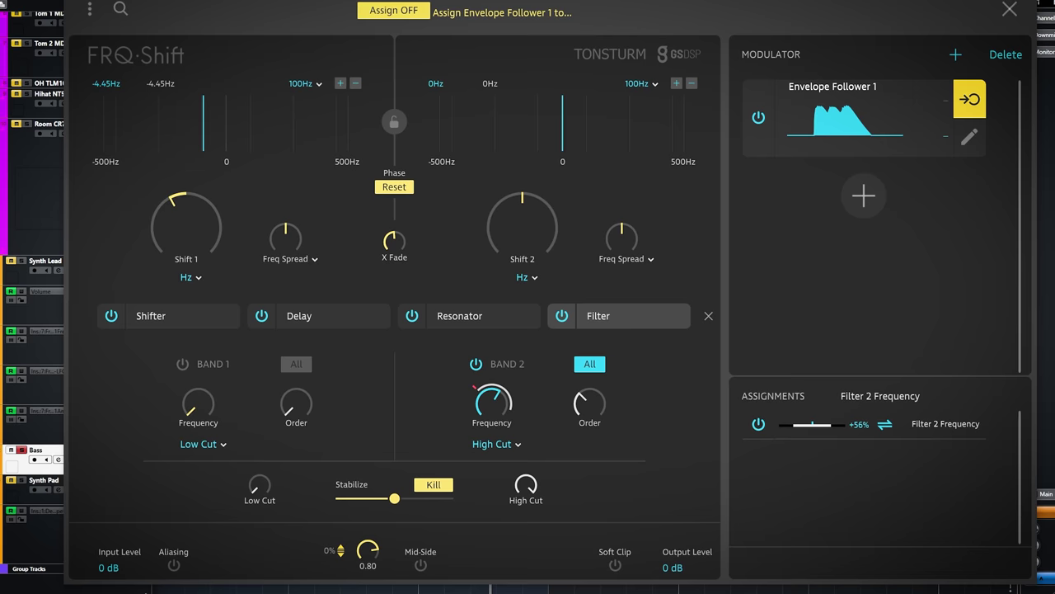
{"action": "left_click_drag", "start_coordinate": [339, 554], "coordinate": [339, 538]}
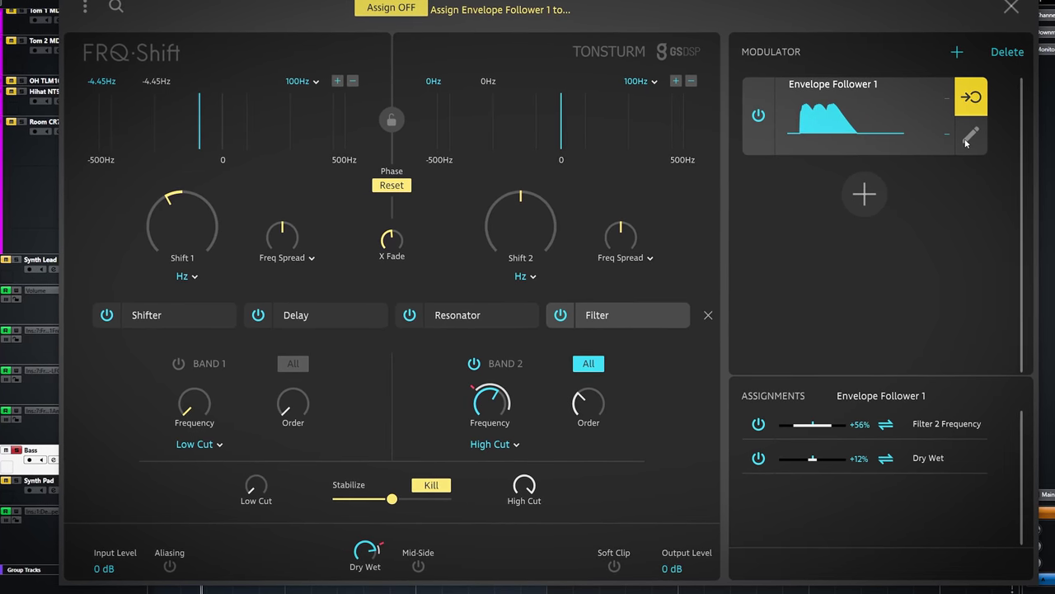
Step: Raise the Envelope Follower's LowCut to 71 Hz
{"action": "left_click", "coordinate": [970, 137]}
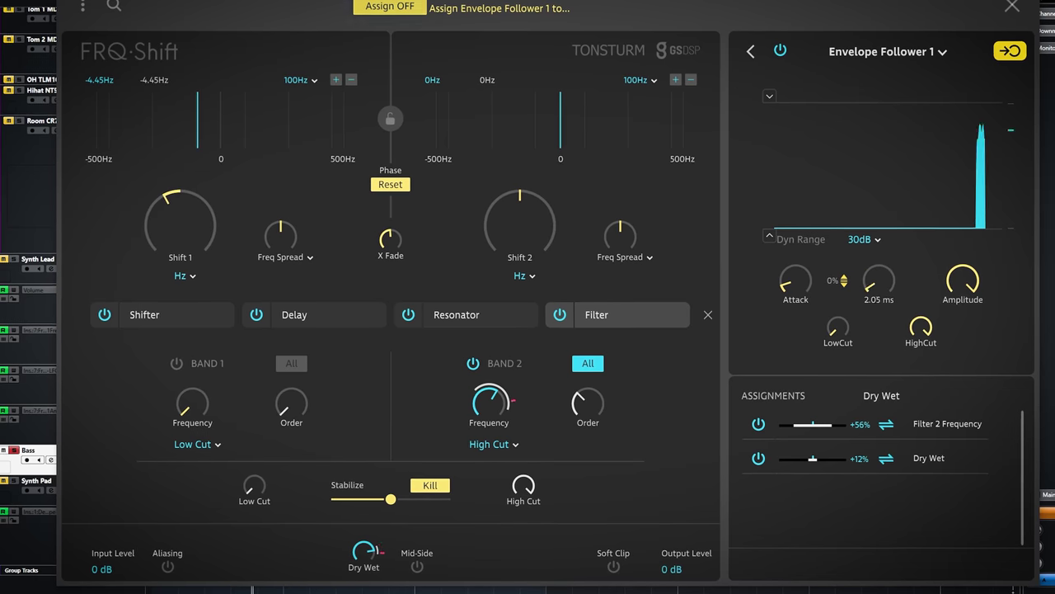
{"action": "mouse_move", "coordinate": [843, 326]}
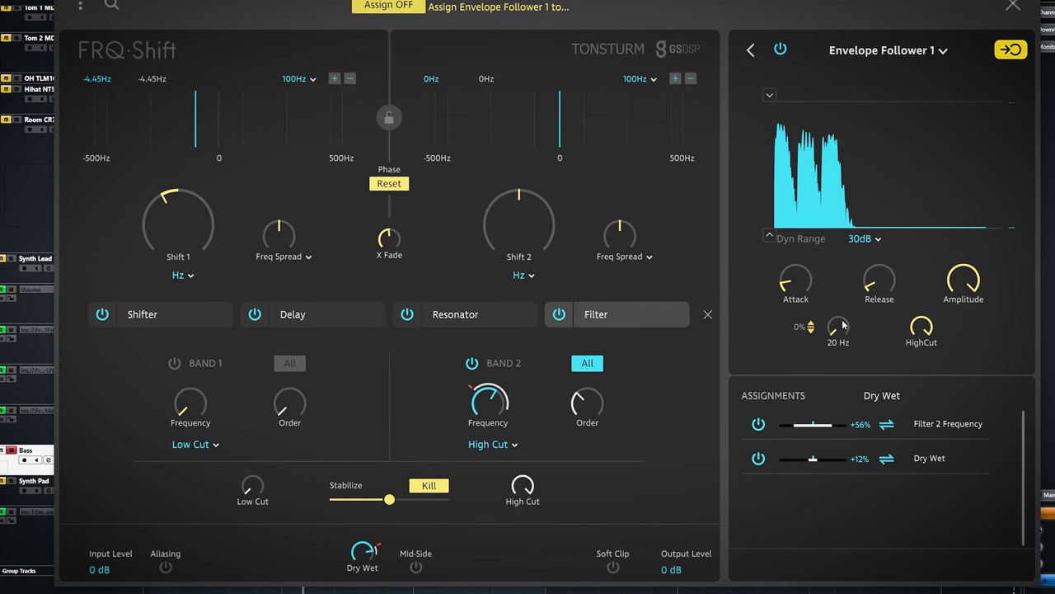
{"action": "left_click_drag", "start_coordinate": [843, 326], "coordinate": [843, 309]}
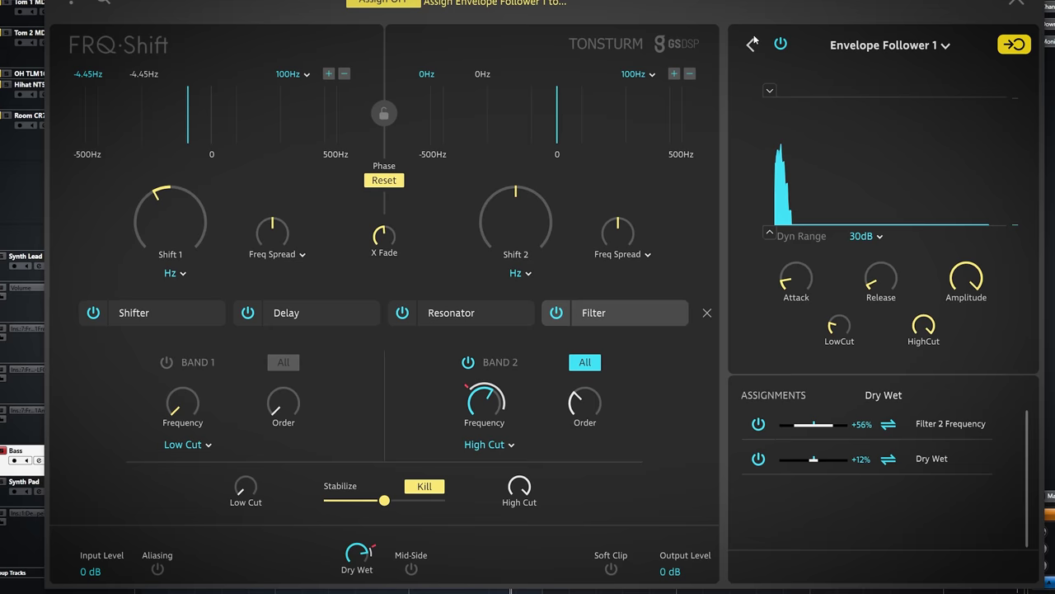
{"action": "left_click", "coordinate": [751, 46]}
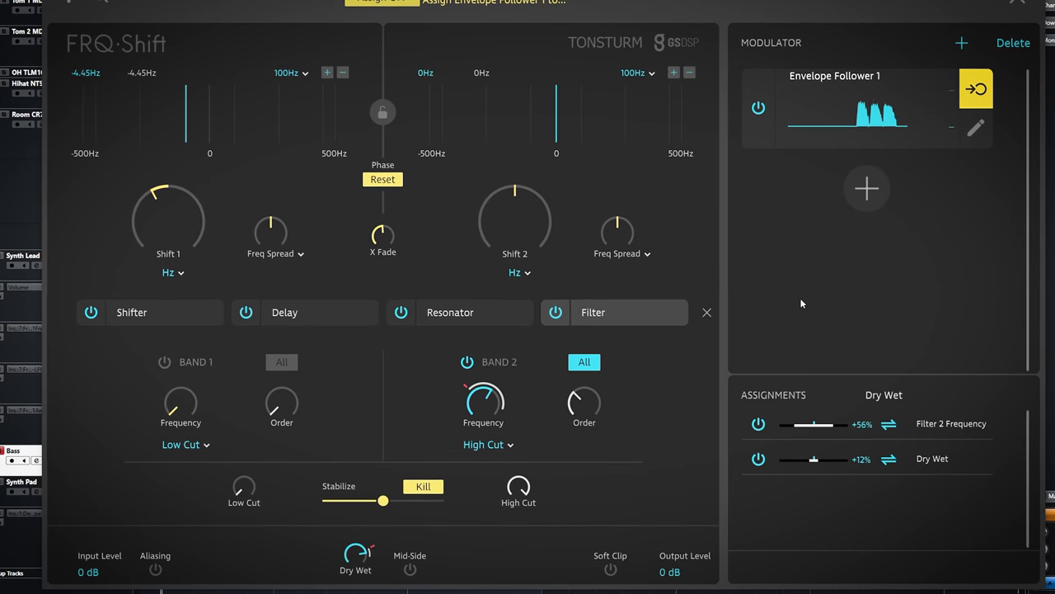
Step: Add envelope modulation to Shift 2 (+49%), Shift 1 (+33%) and Freq Spread
{"action": "left_click_drag", "start_coordinate": [477, 231], "coordinate": [476, 216]}
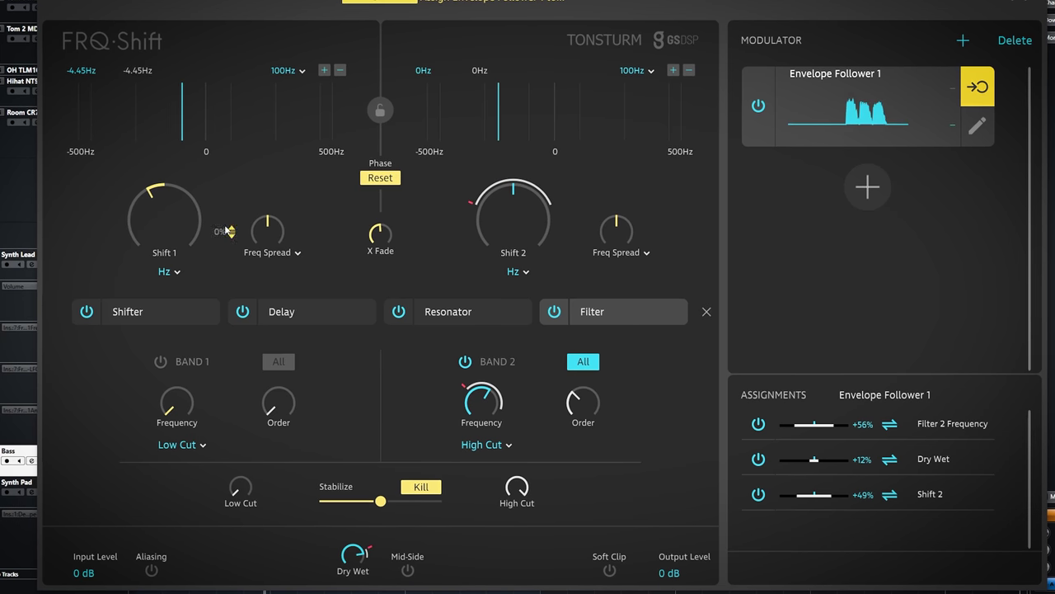
{"action": "mouse_move", "coordinate": [110, 223]}
{"action": "left_click_drag", "start_coordinate": [110, 221], "coordinate": [110, 202]}
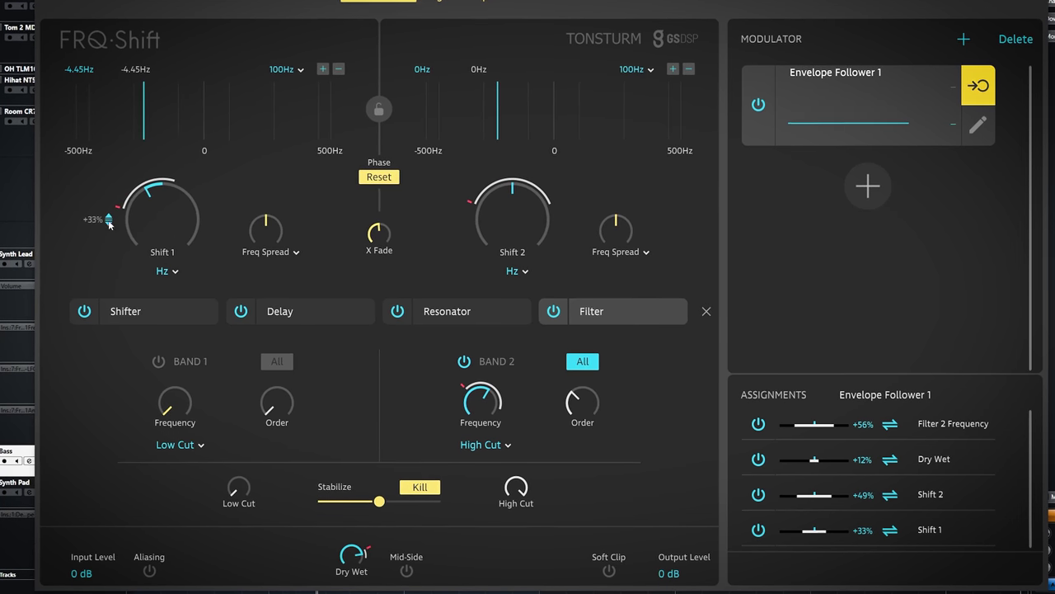
{"action": "left_click_drag", "start_coordinate": [229, 232], "coordinate": [229, 217]}
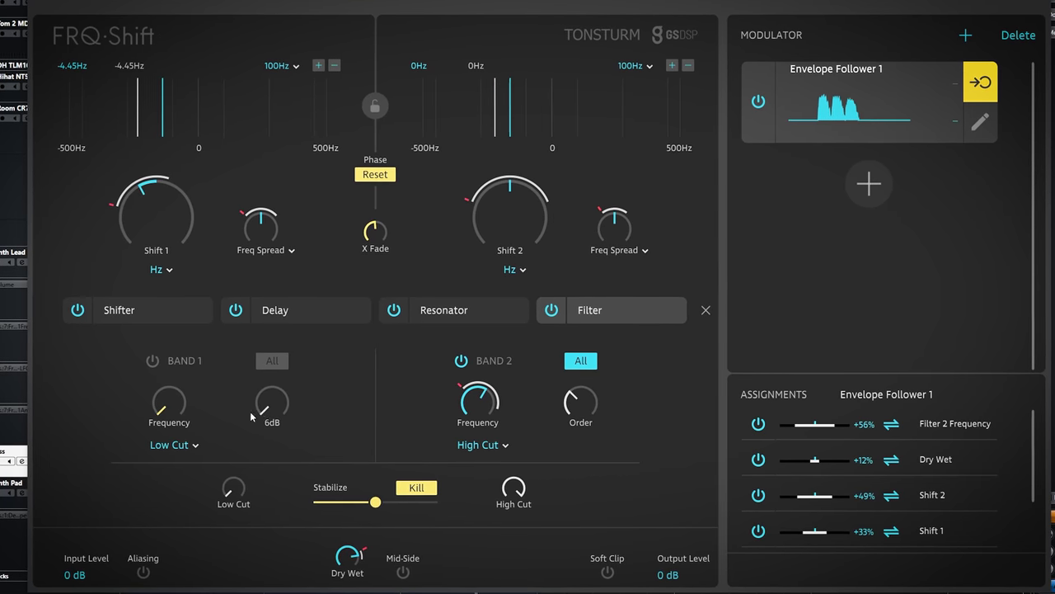
Step: Lengthen the delay Time and raise Delay Feedback L and R
{"action": "left_click", "coordinate": [344, 318]}
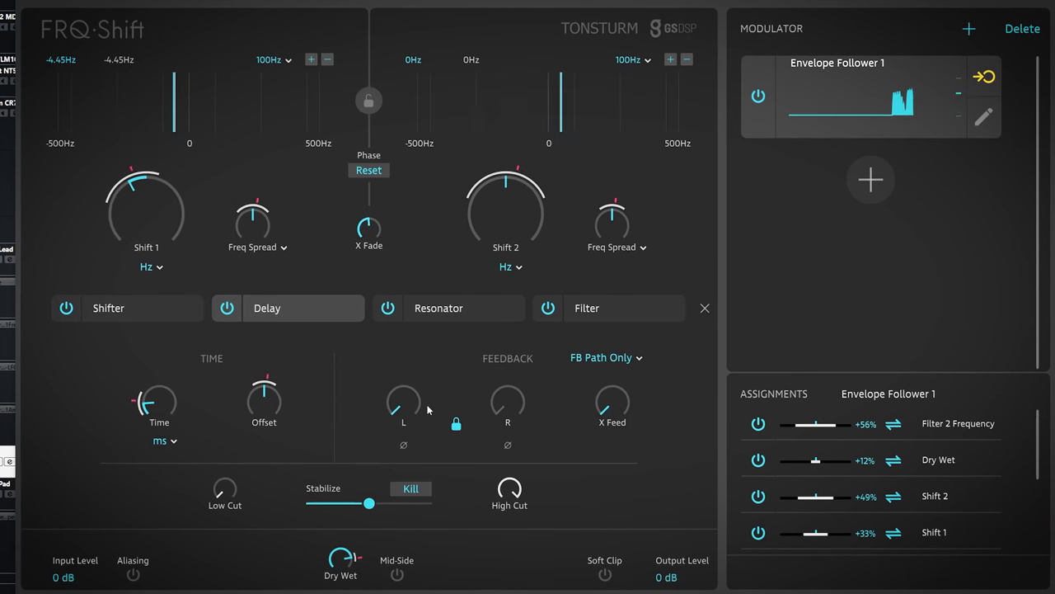
{"action": "left_click", "coordinate": [393, 409]}
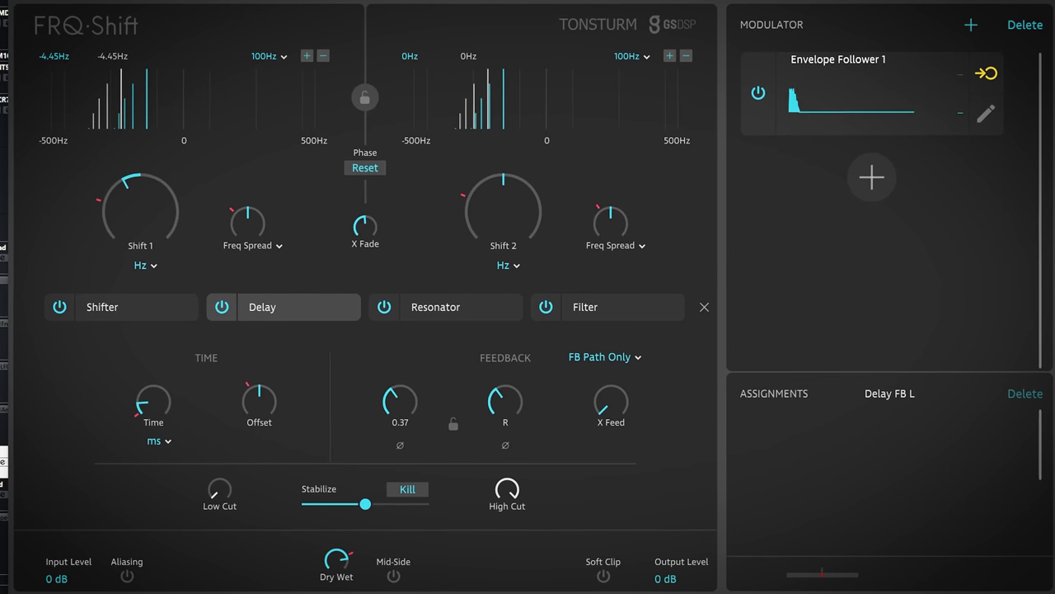
{"action": "left_click_drag", "start_coordinate": [145, 404], "coordinate": [145, 377]}
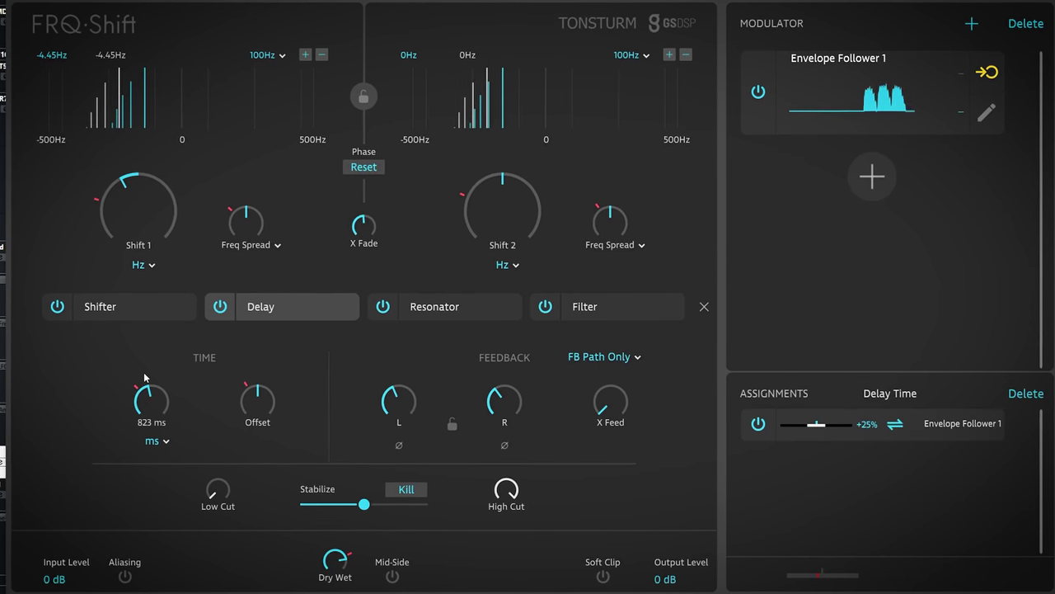
{"action": "left_click_drag", "start_coordinate": [392, 403], "coordinate": [392, 390]}
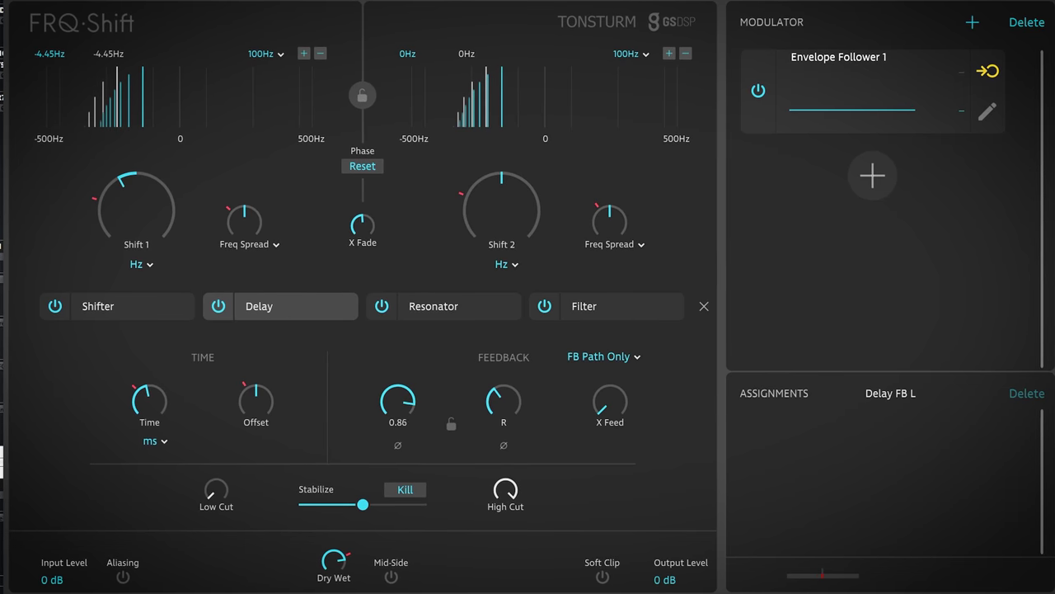
{"action": "left_click_drag", "start_coordinate": [503, 400], "coordinate": [507, 376]}
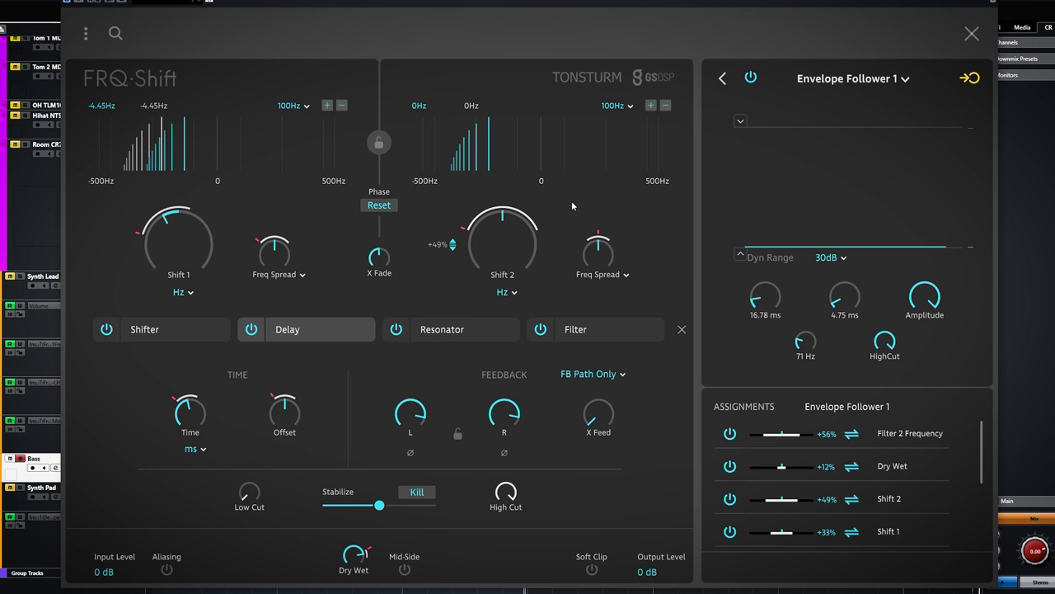
Step: Assign the Envelope Follower's Attack to host Automation Slot 1
{"action": "right_click", "coordinate": [759, 301]}
{"action": "mouse_move", "coordinate": [729, 306]}
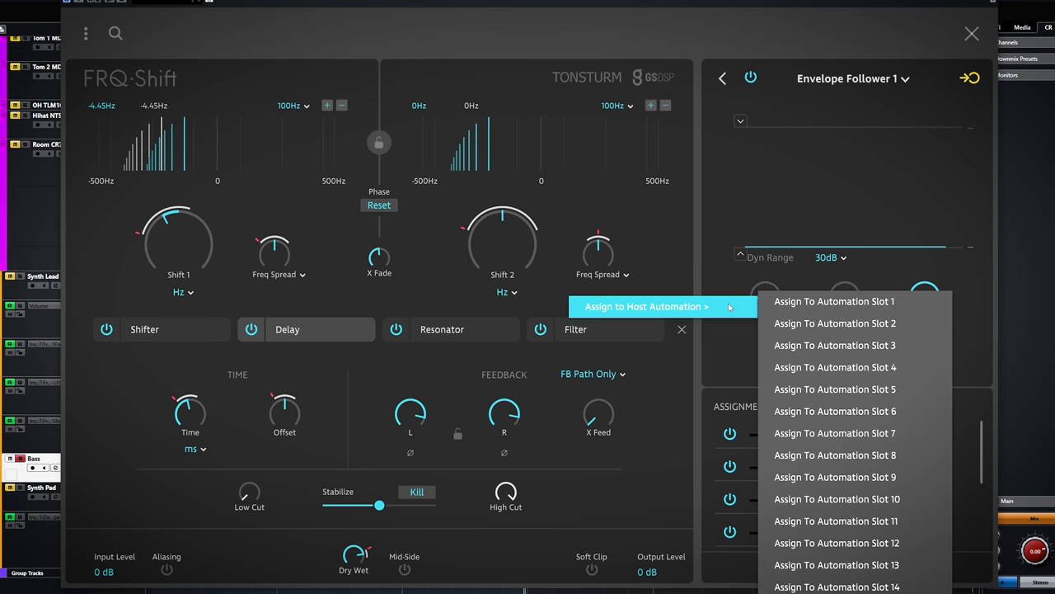
{"action": "left_click", "coordinate": [831, 312]}
{"action": "right_click", "coordinate": [841, 305]}
{"action": "mouse_move", "coordinate": [818, 309]}
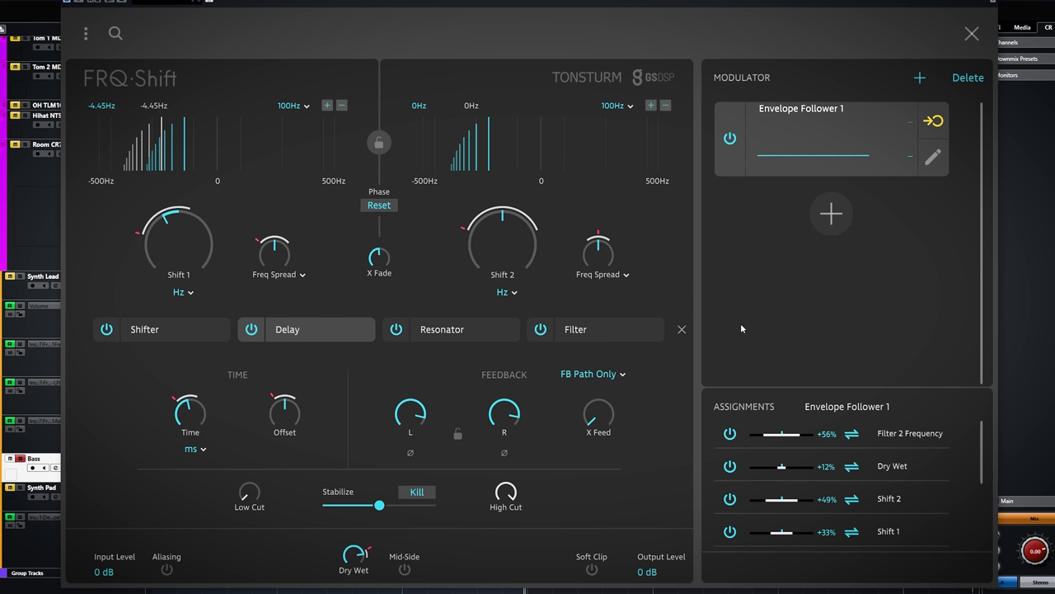
Step: Clear all modulation assignments from Shift 2, then bring up Envelope Follower 1's Delete option
{"action": "right_click", "coordinate": [512, 265]}
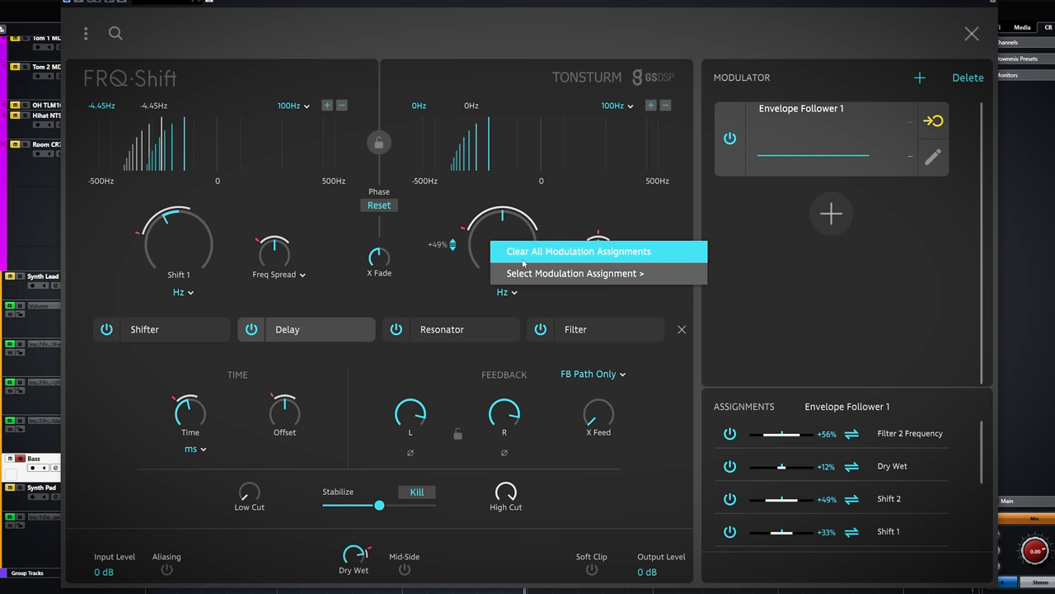
{"action": "left_click", "coordinate": [524, 252]}
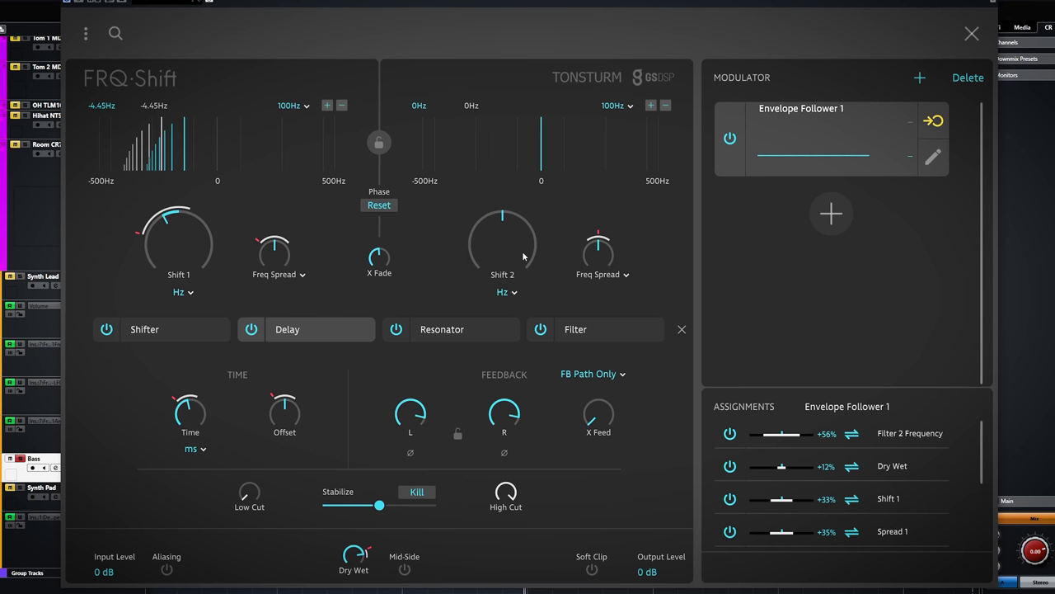
{"action": "left_click", "coordinate": [980, 81]}
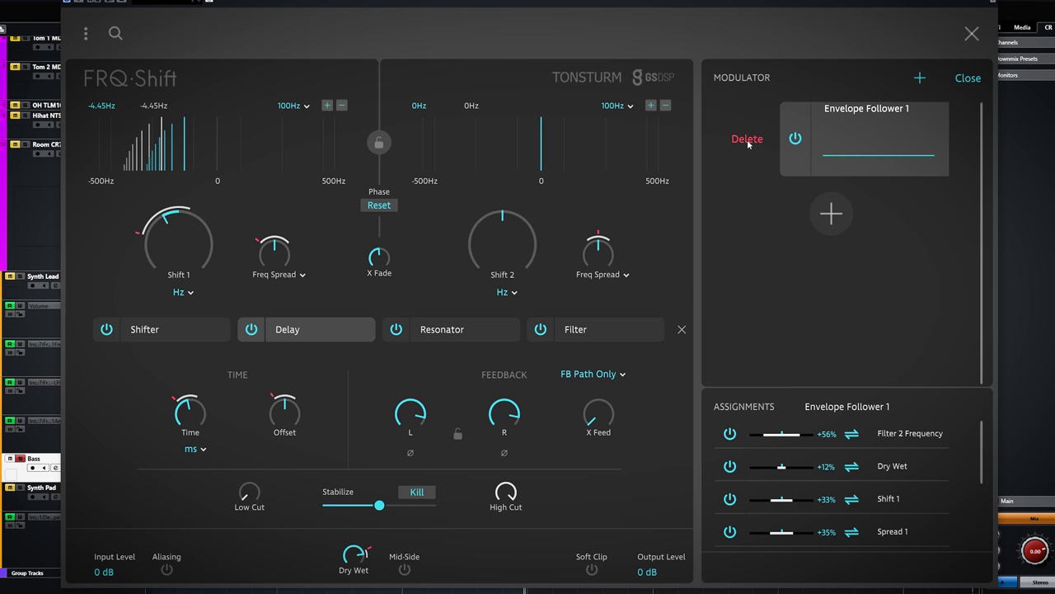